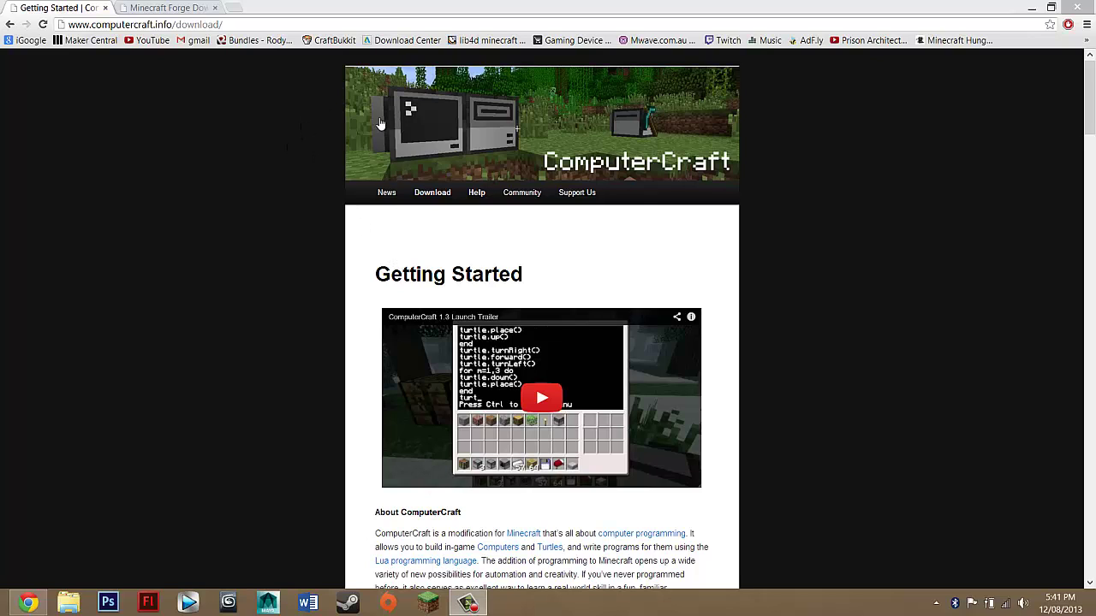
Look through the ComputerCraft Getting Started page down to its download and installing section
scroll(390, 242, "down", 2)
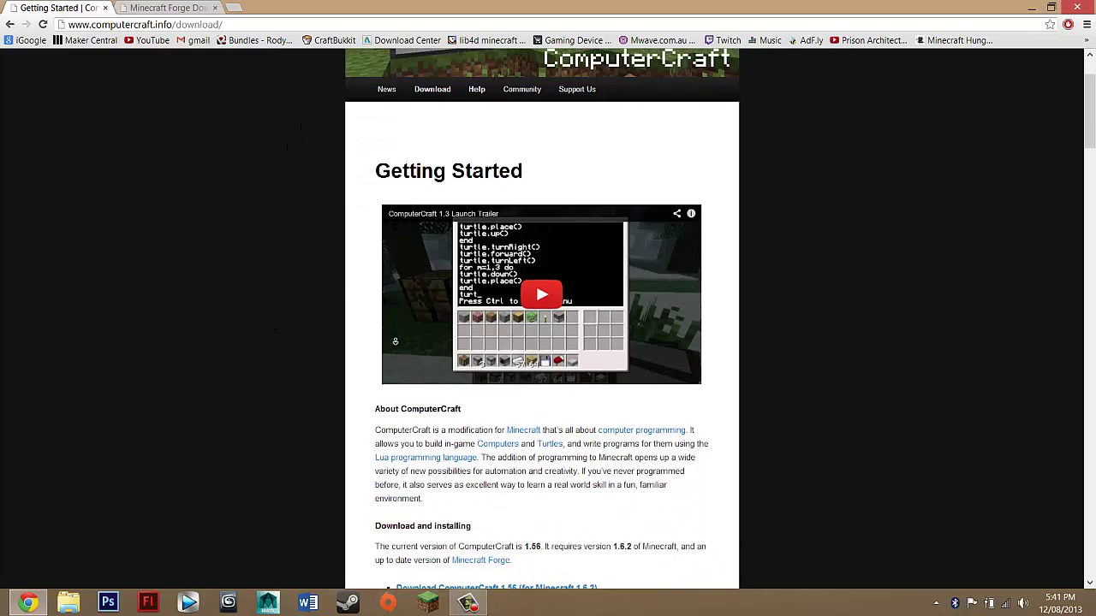
scroll(377, 334, "down", 2)
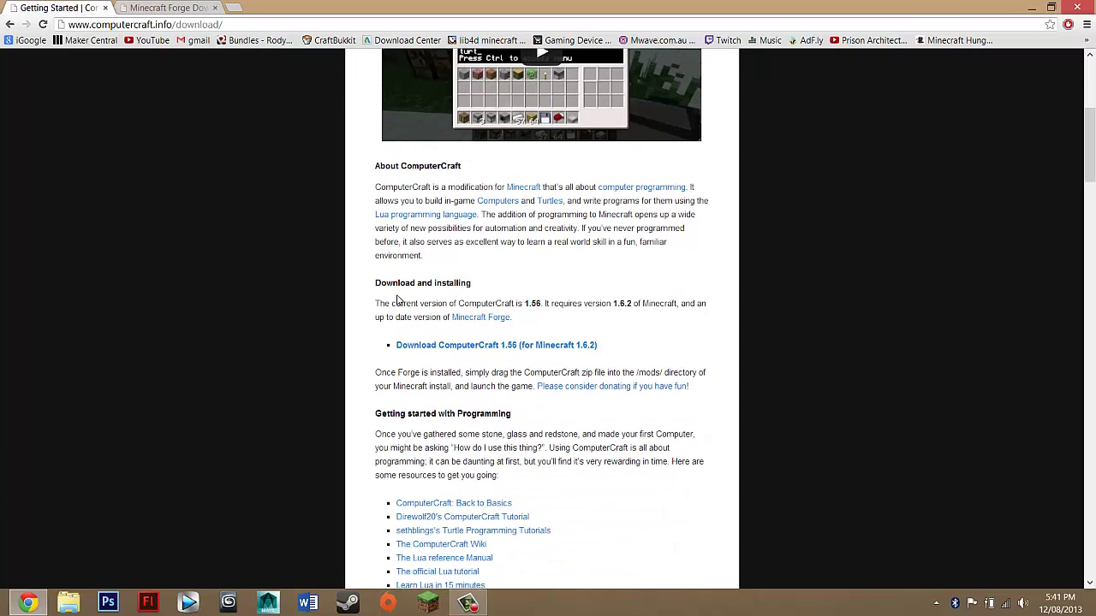
scroll(315, 132, "up", 4)
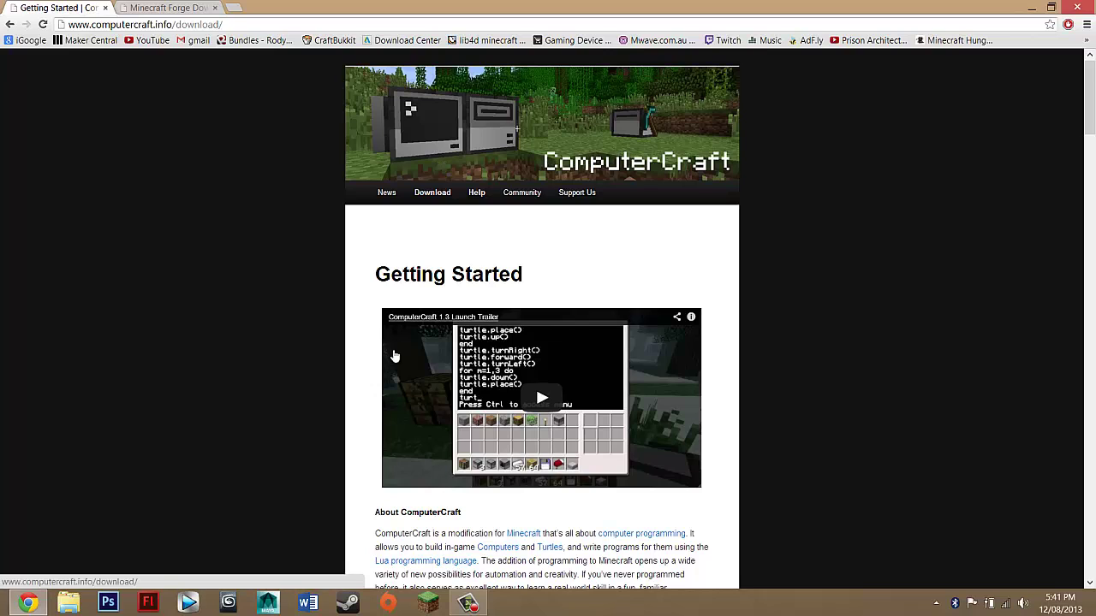
scroll(447, 213, "down", 1)
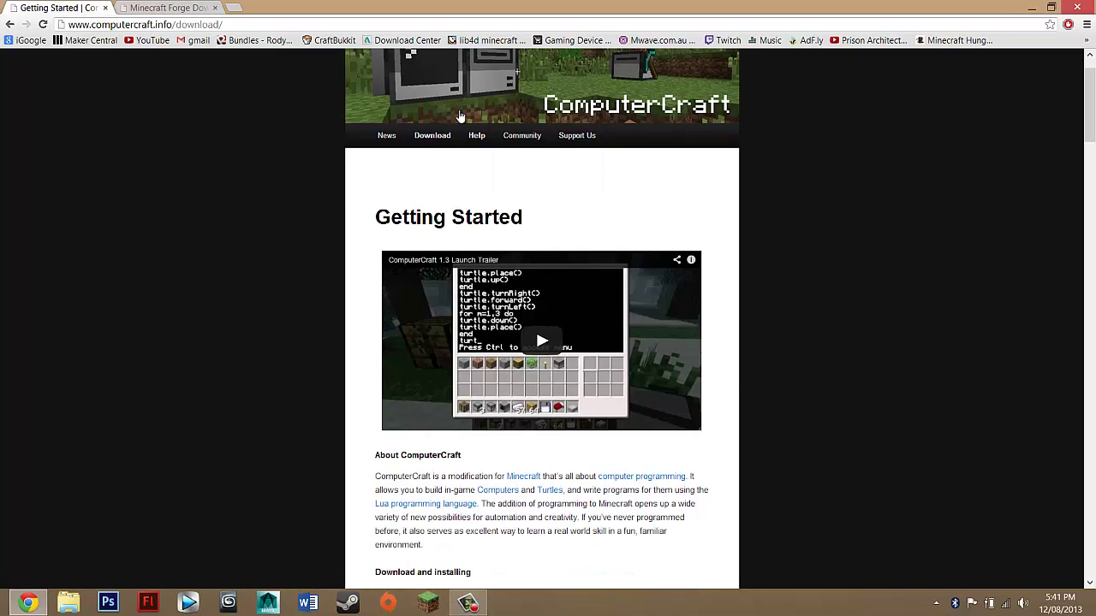
scroll(431, 166, "down", 4)
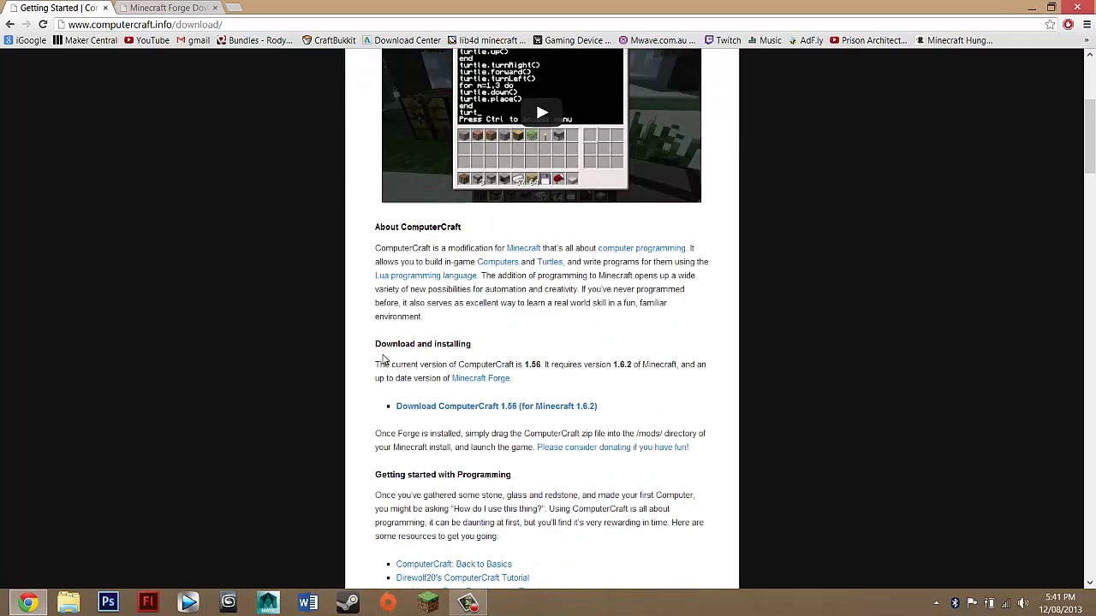
scroll(406, 350, "up", 5)
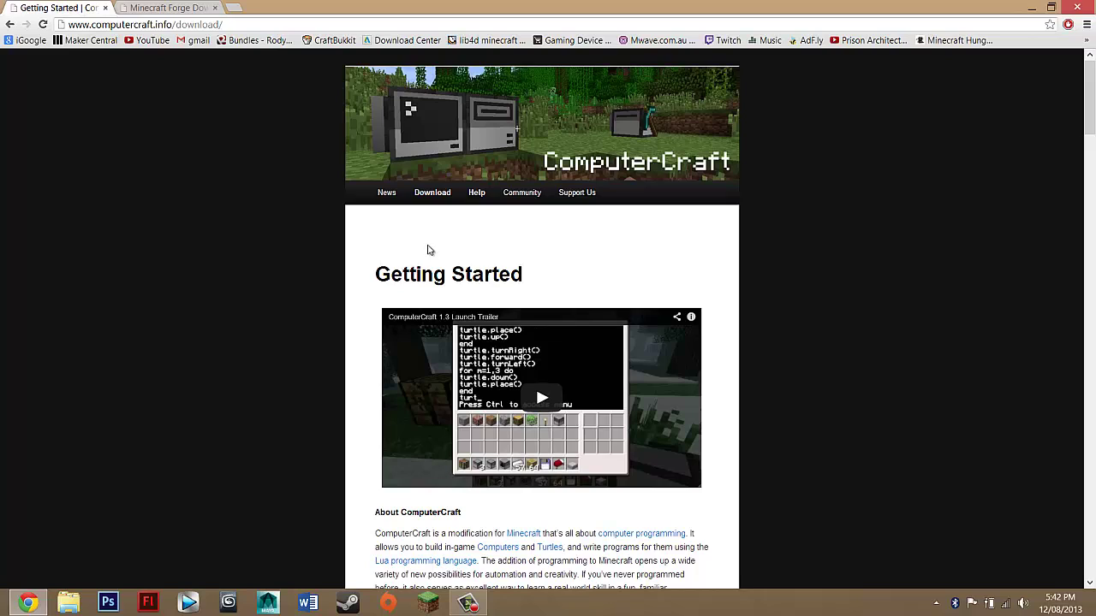
left_click_drag(447, 247, 392, 246)
left_click(394, 248)
Examine the Minecraft Forge downloads page and the version requirements in ComputerCraft's download and installing section
left_click(162, 7)
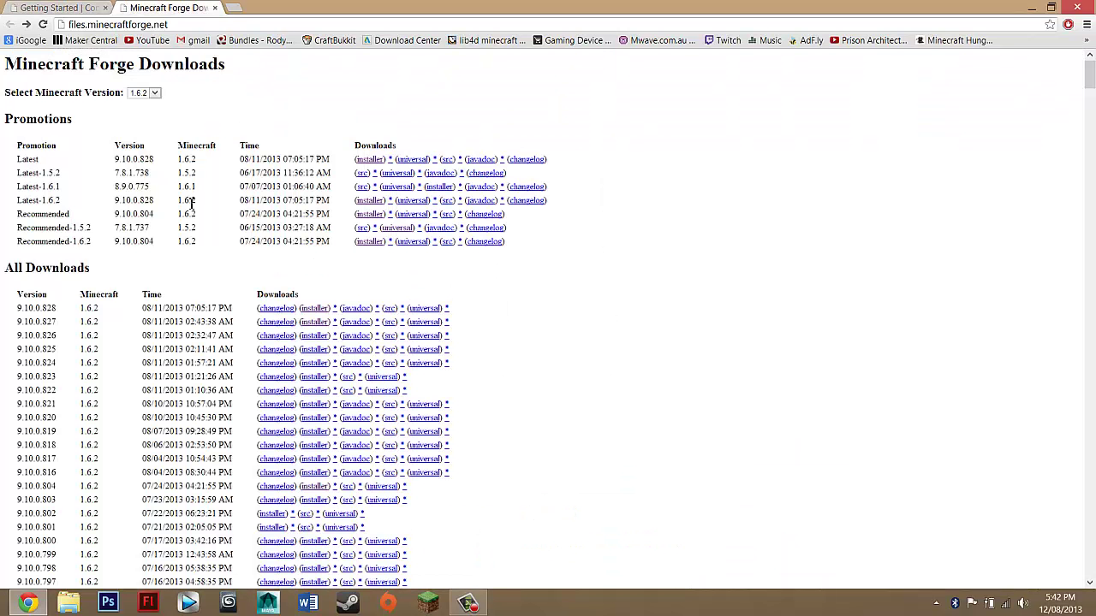
left_click(52, 6)
left_click_drag(278, 109, 601, 220)
left_click(629, 268)
scroll(514, 257, "down", 5)
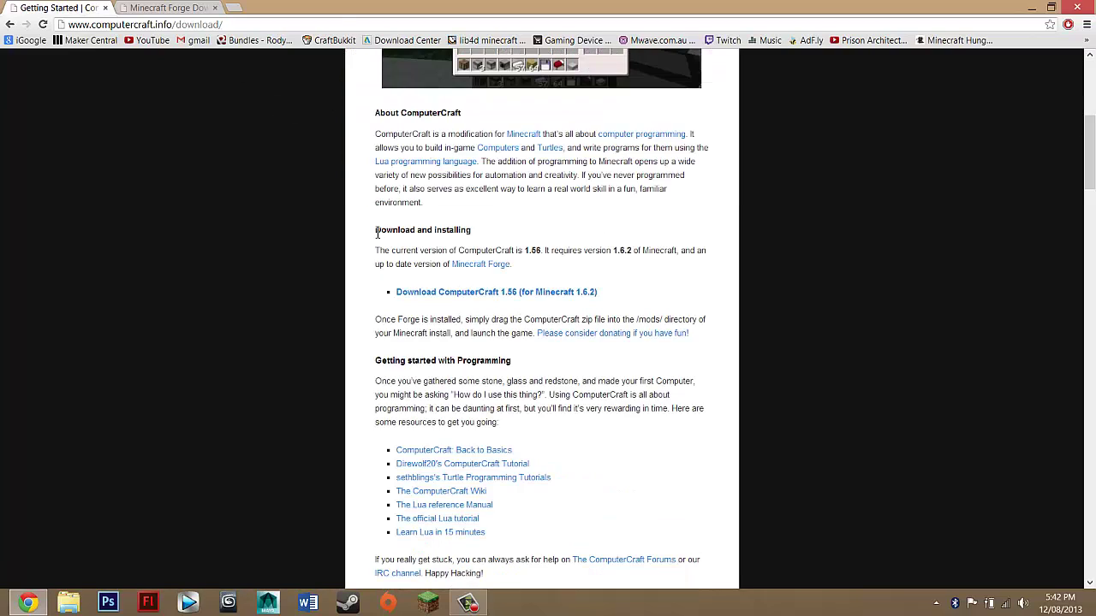
left_click_drag(377, 231, 473, 233)
left_click(472, 237)
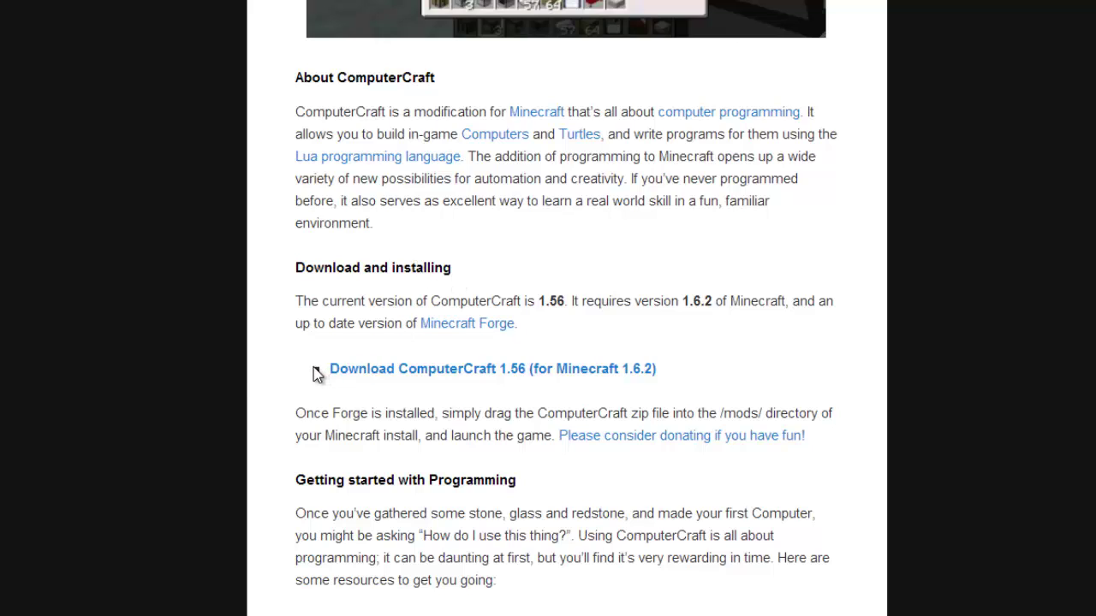
left_click_drag(315, 375, 682, 374)
left_click(682, 374)
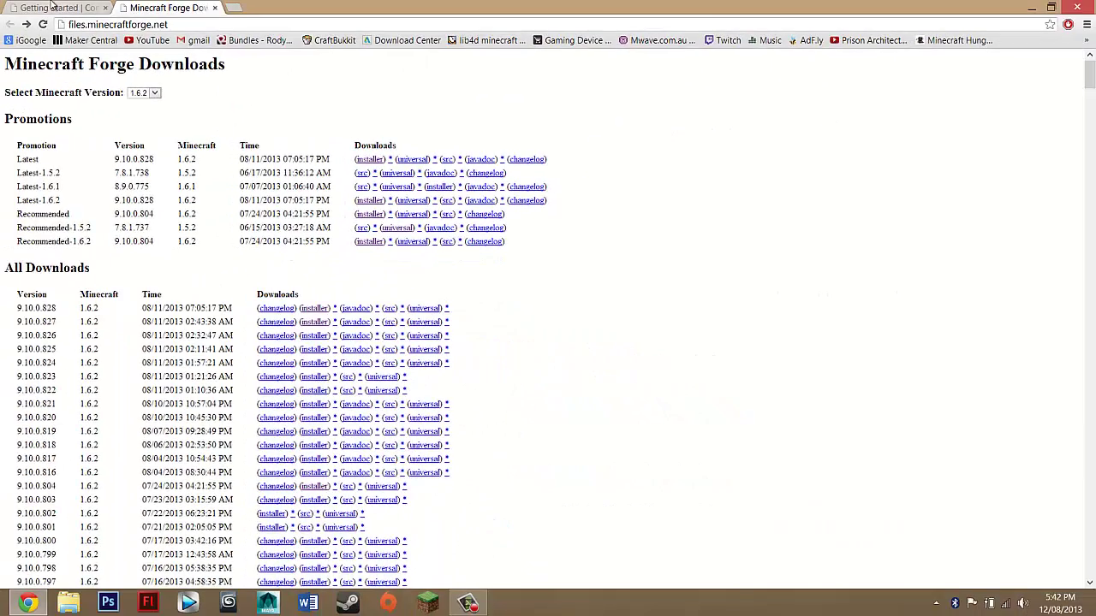
left_click(51, 7)
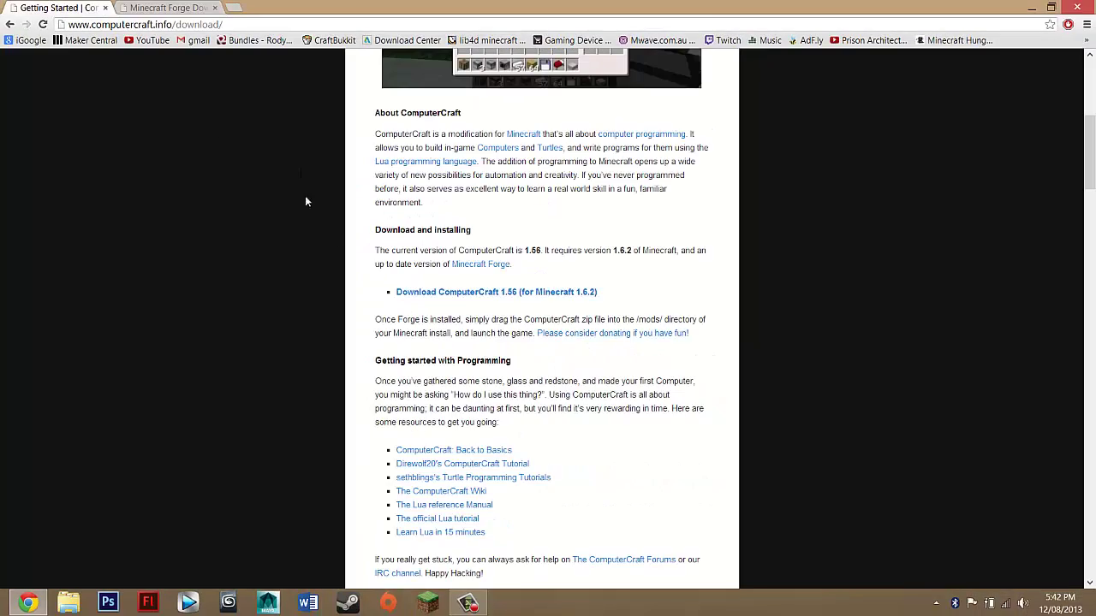
left_click(169, 8)
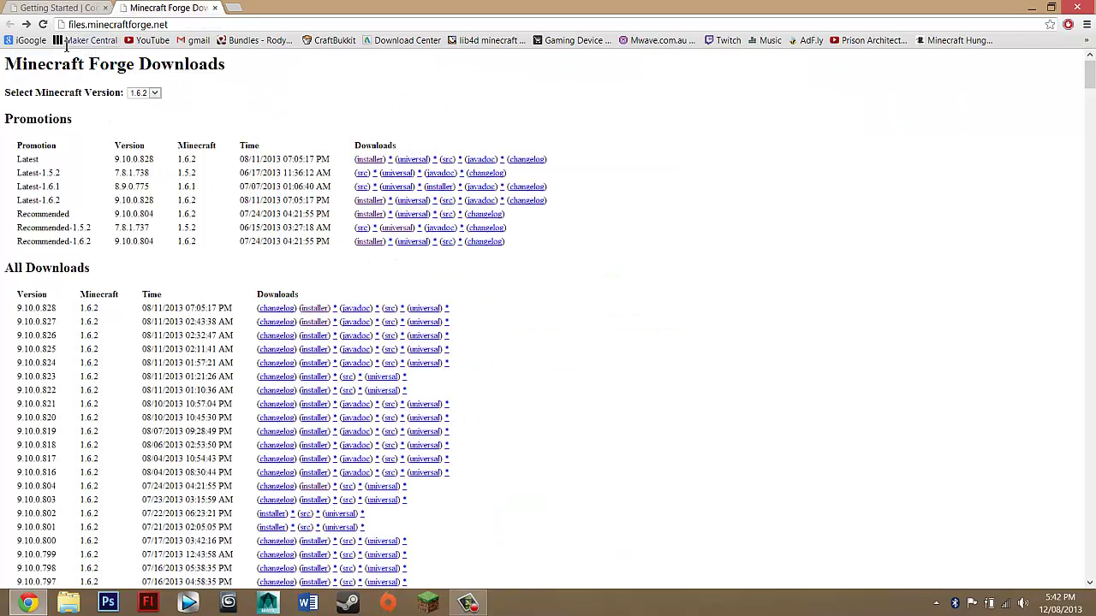
left_click(53, 7)
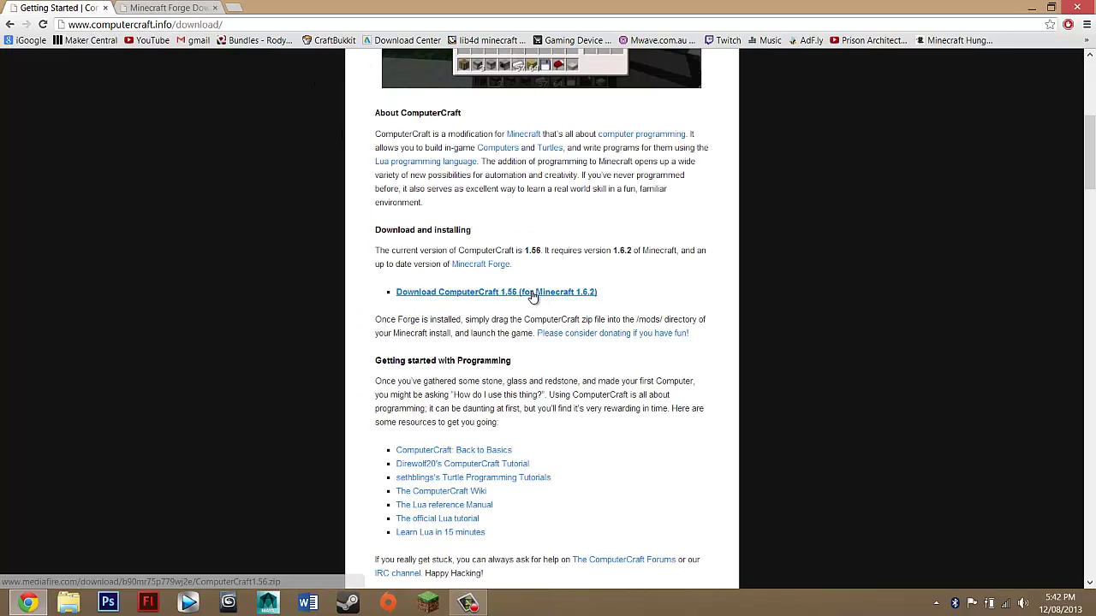
Download ComputerCraft 1.56 for Minecraft 1.6.2 from the ComputerCraft page
left_click_drag(604, 295, 579, 297)
left_click(594, 323)
left_click(577, 317)
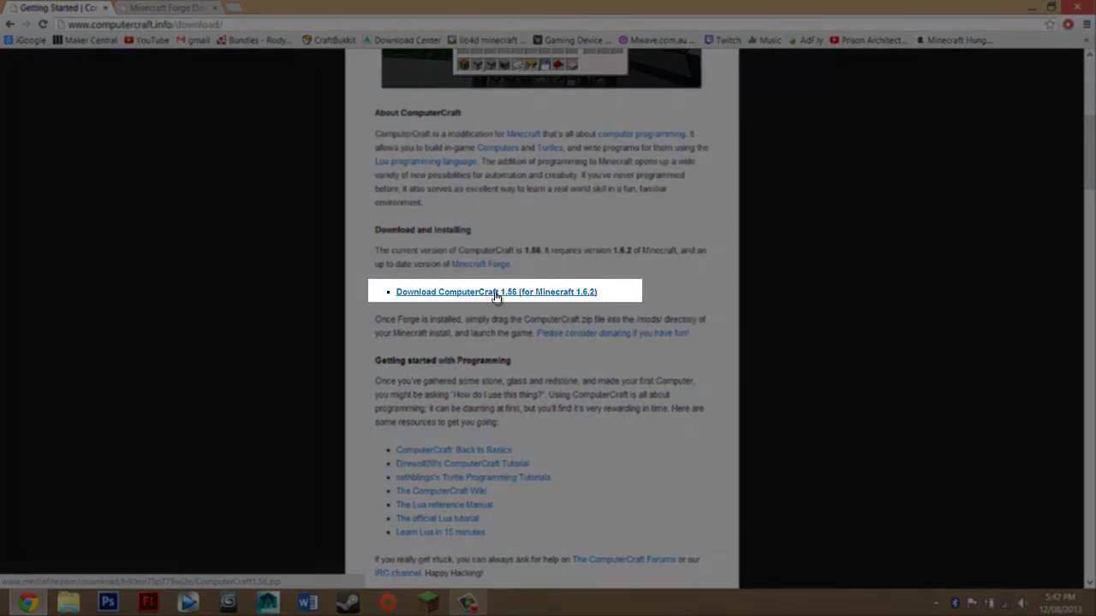
left_click(495, 293)
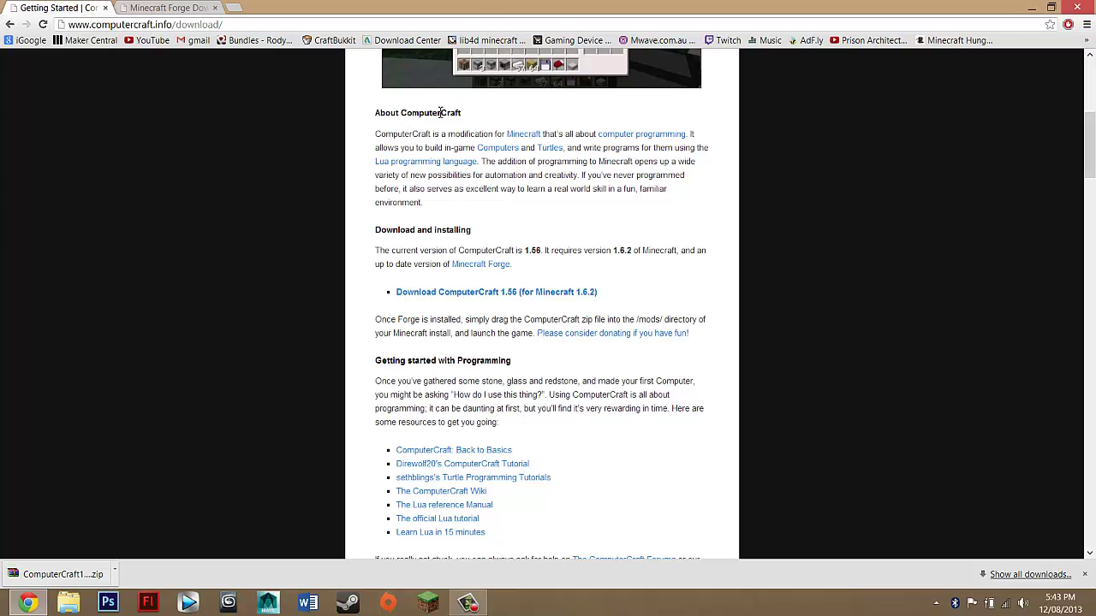
Copy the downloaded ComputerCraft1.56 zip onto the desktop beside the half-width browser window, and maximize the browser again
scroll(396, 122, "up", 5)
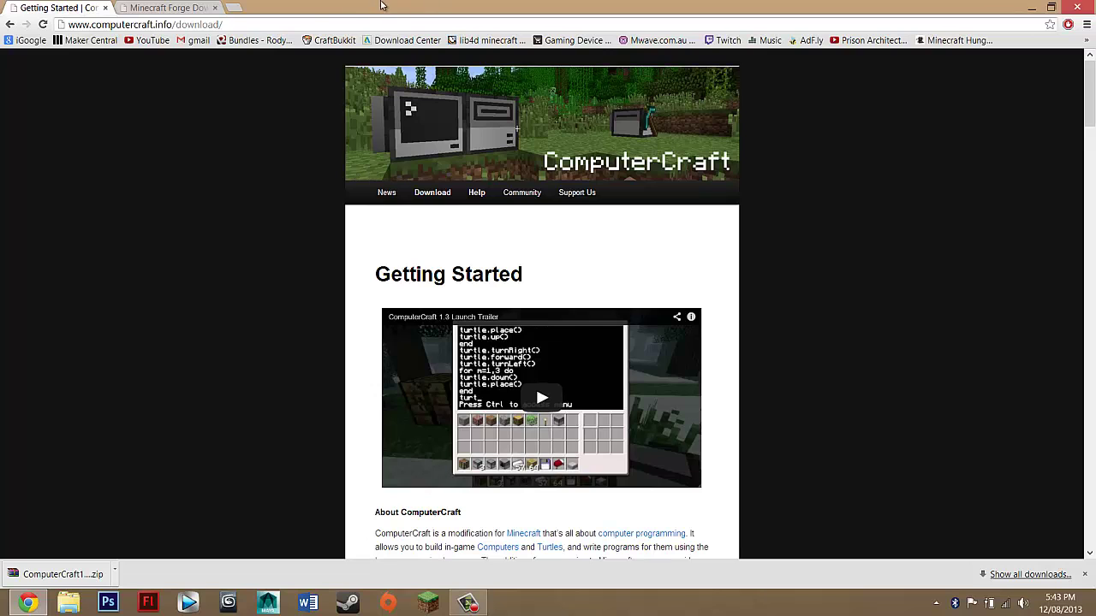
key("super+Left")
scroll(636, 336, "down", 1)
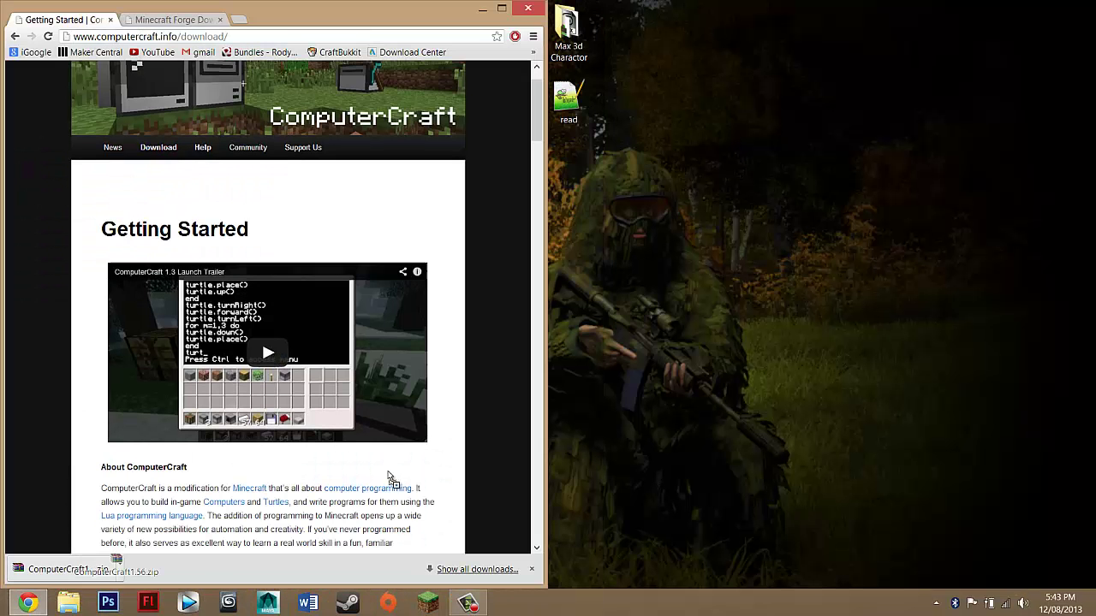
left_click_drag(636, 336, 774, 184)
left_click_drag(739, 130, 909, 268)
left_click_drag(876, 157, 775, 237)
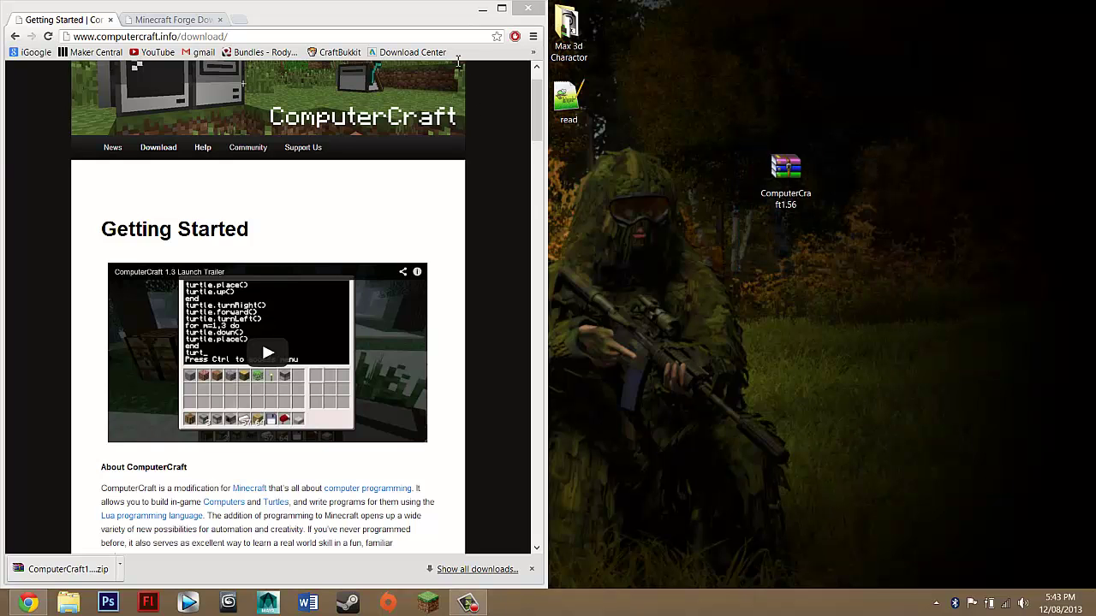
double_click(381, 22)
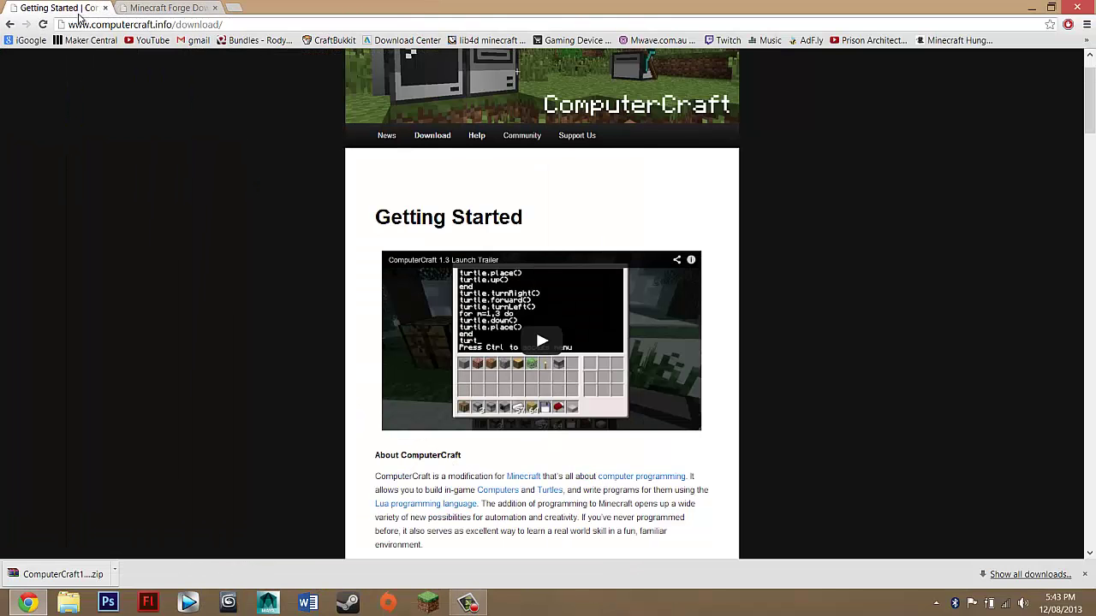
Close the ComputerCraft page and look at the heading of the Minecraft Forge Downloads page
left_click(104, 7)
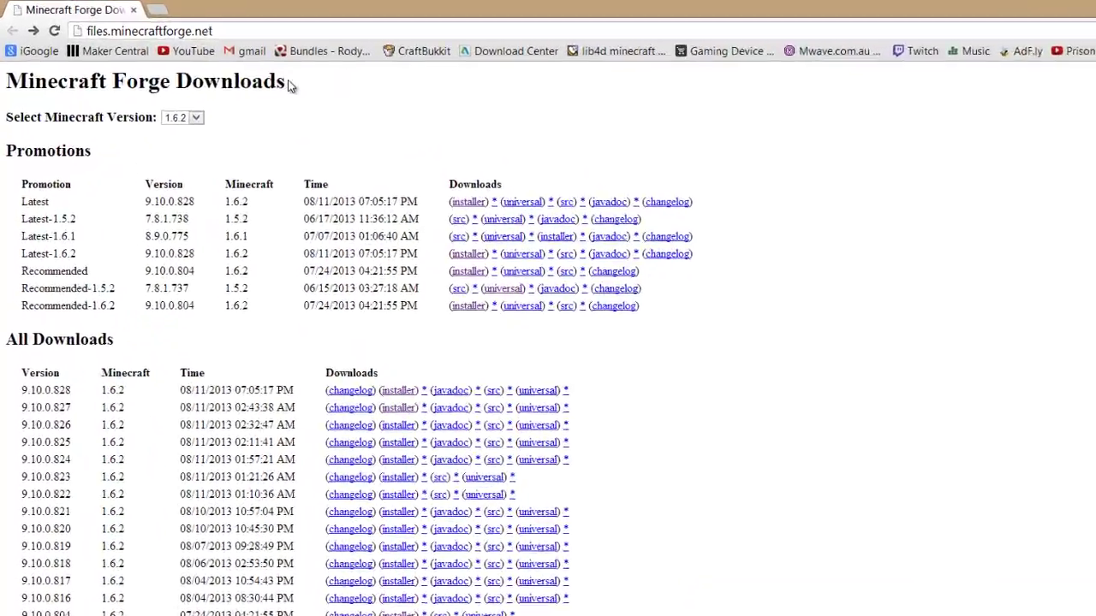
left_click_drag(228, 65, 161, 65)
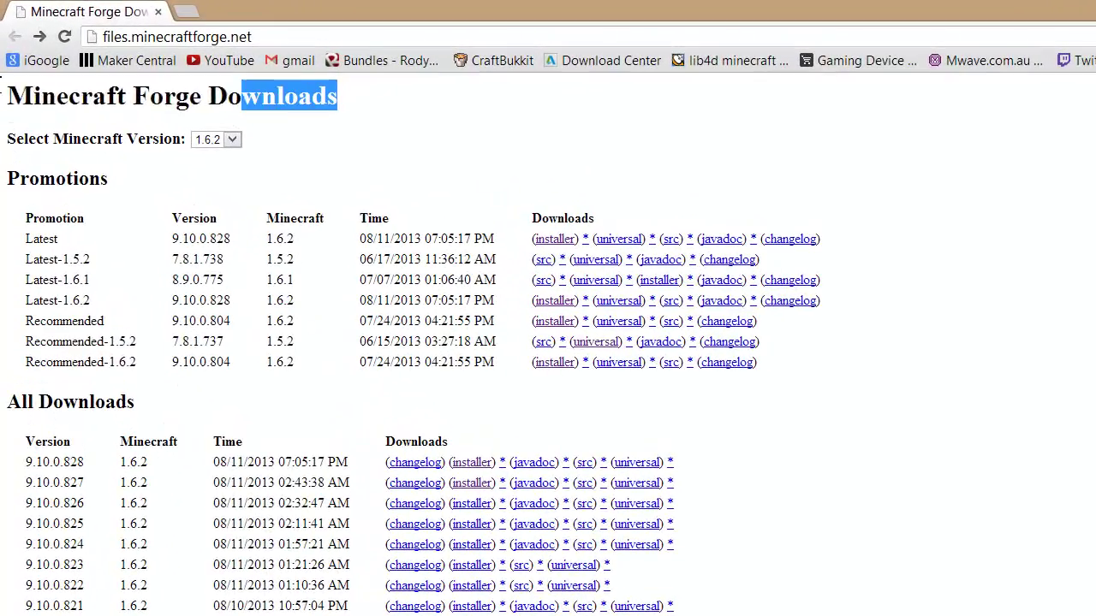
left_click_drag(1, 82, 497, 142)
left_click(329, 146)
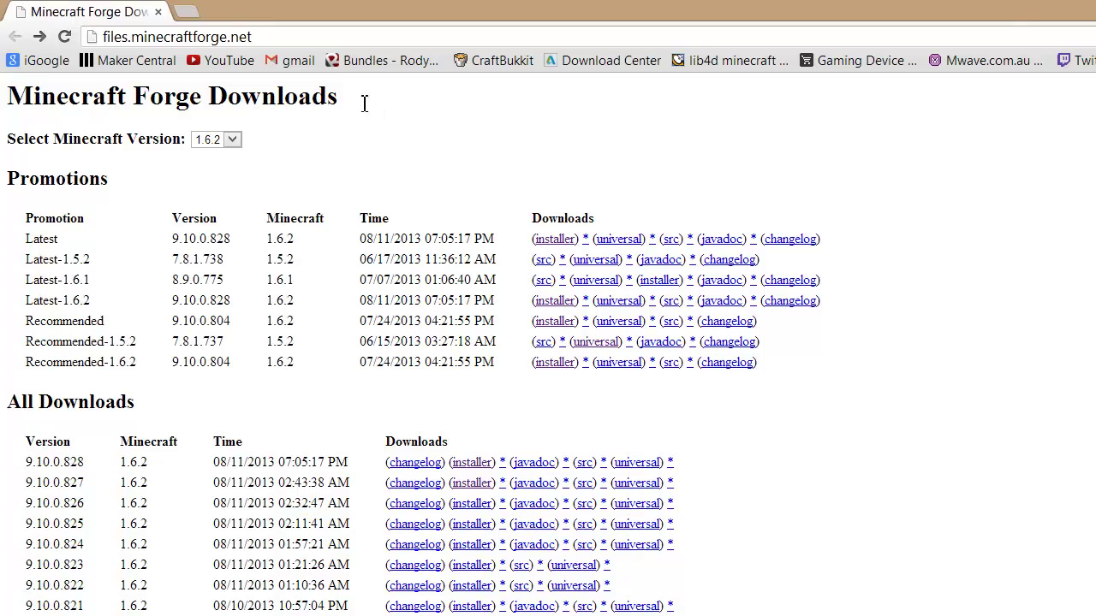
left_click_drag(364, 103, 6, 96)
left_click(8, 96)
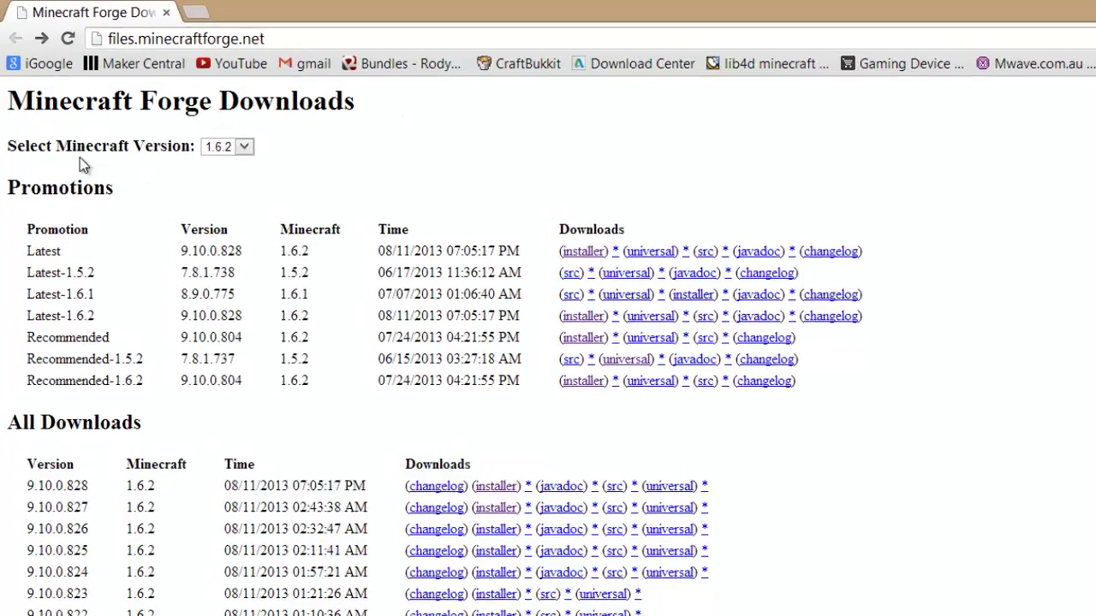
Filter the Forge downloads by Minecraft version 1.6.2 after trying version 1.1
left_click_drag(13, 138, 188, 140)
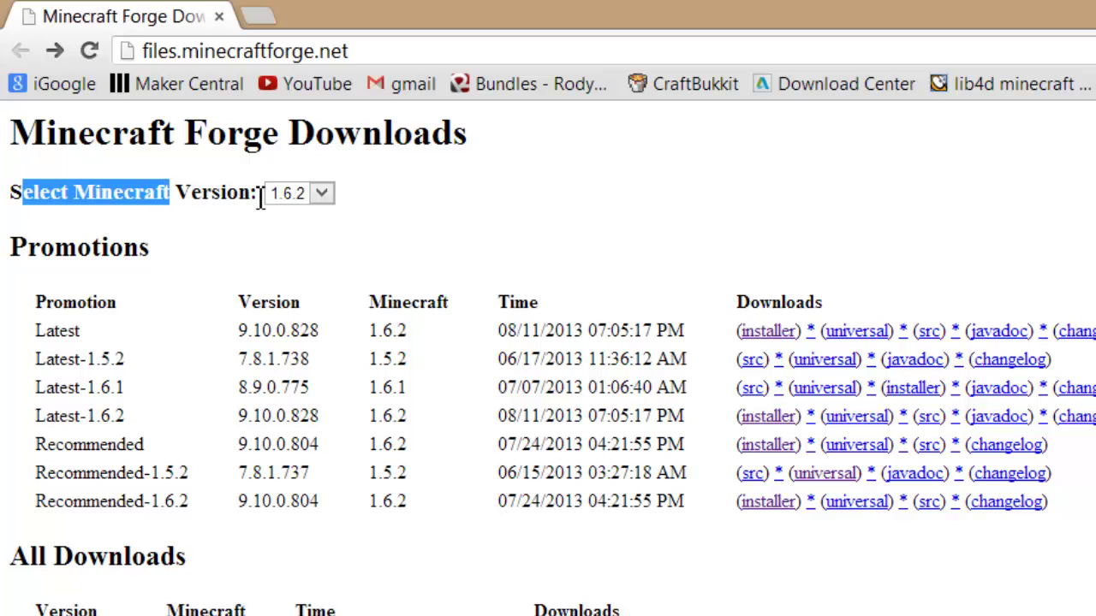
left_click_drag(261, 194, 256, 195)
left_click(256, 195)
left_click(322, 195)
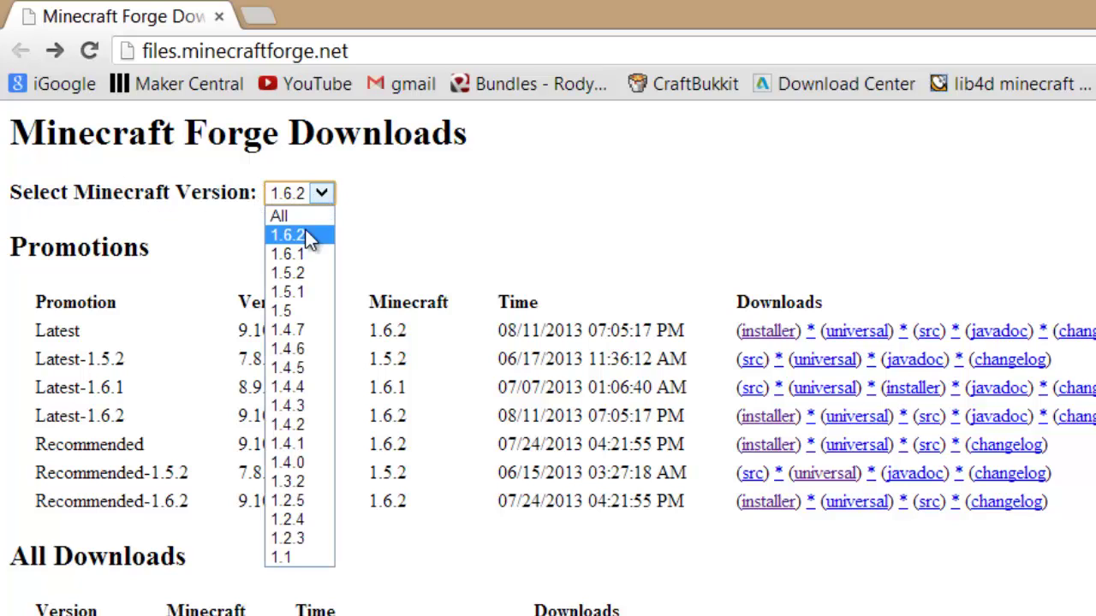
left_click(285, 557)
left_click(325, 196)
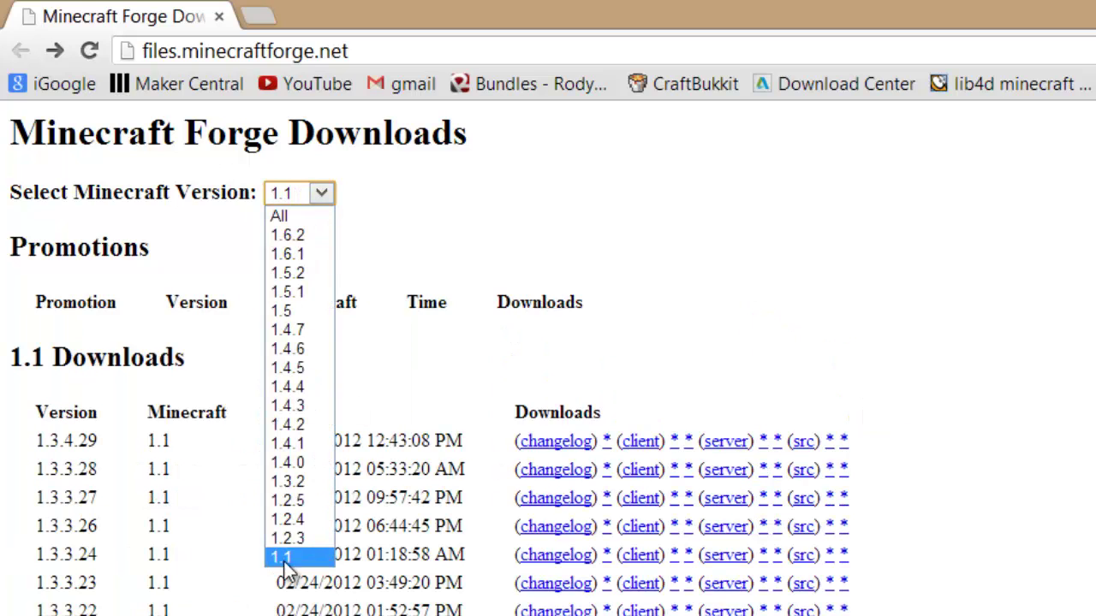
left_click(295, 238)
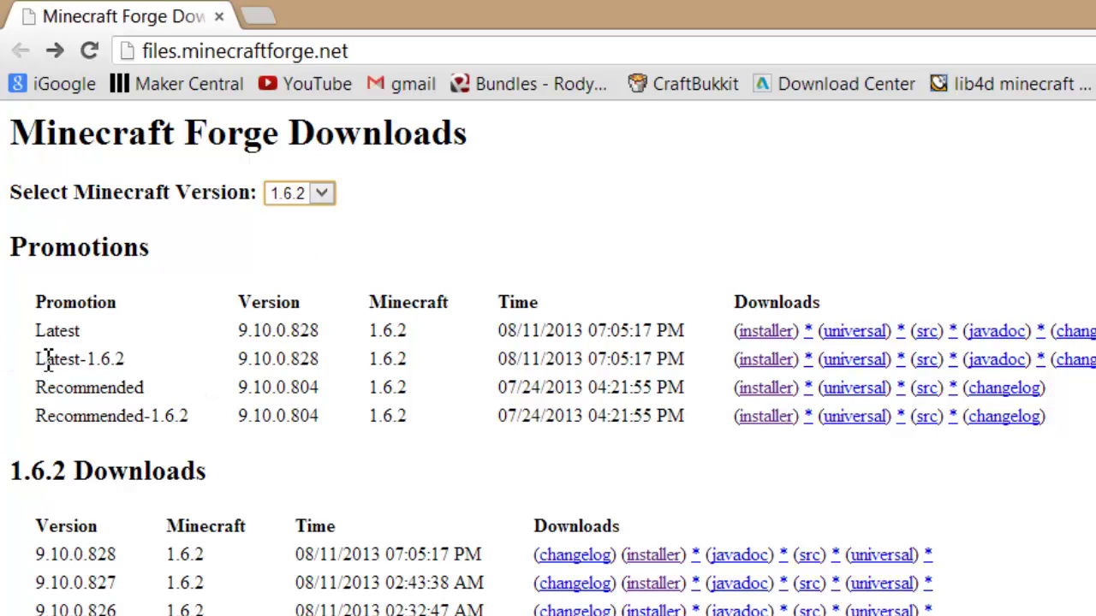
Download the Latest-1.6.2 Forge installer from the promotions list, skipping the AdF.ly advert and keeping the jar file
left_click_drag(34, 360, 134, 359)
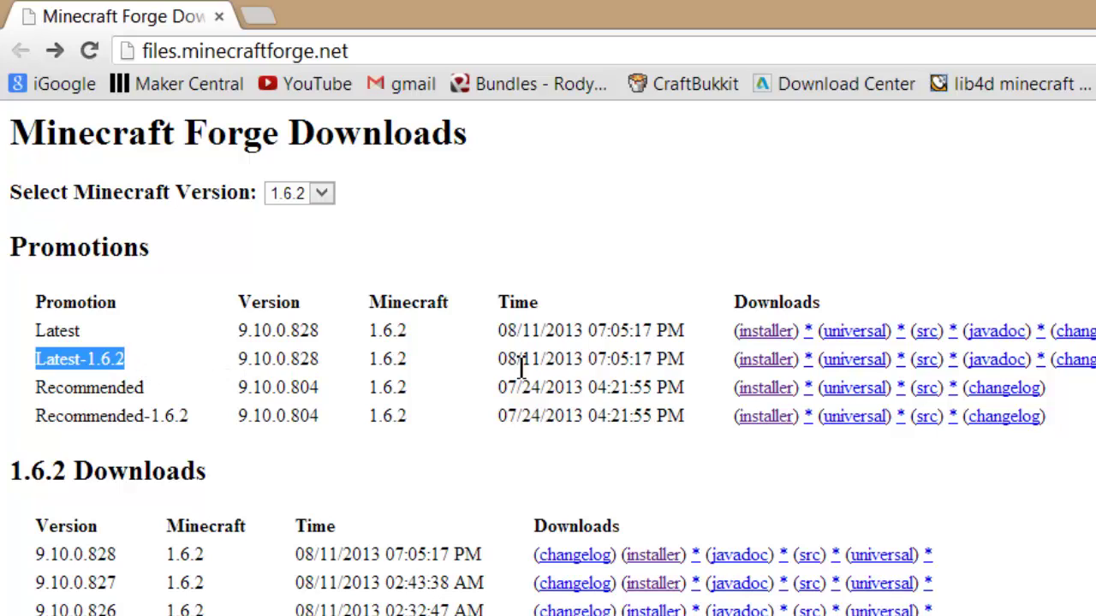
left_click_drag(726, 364, 809, 374)
left_click(629, 381)
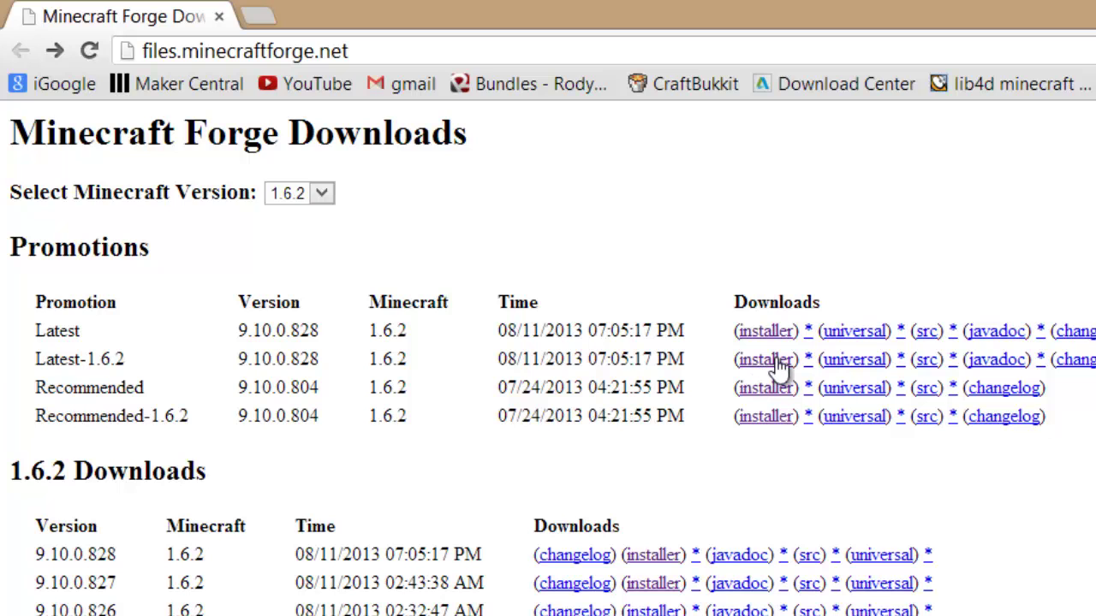
left_click(772, 364)
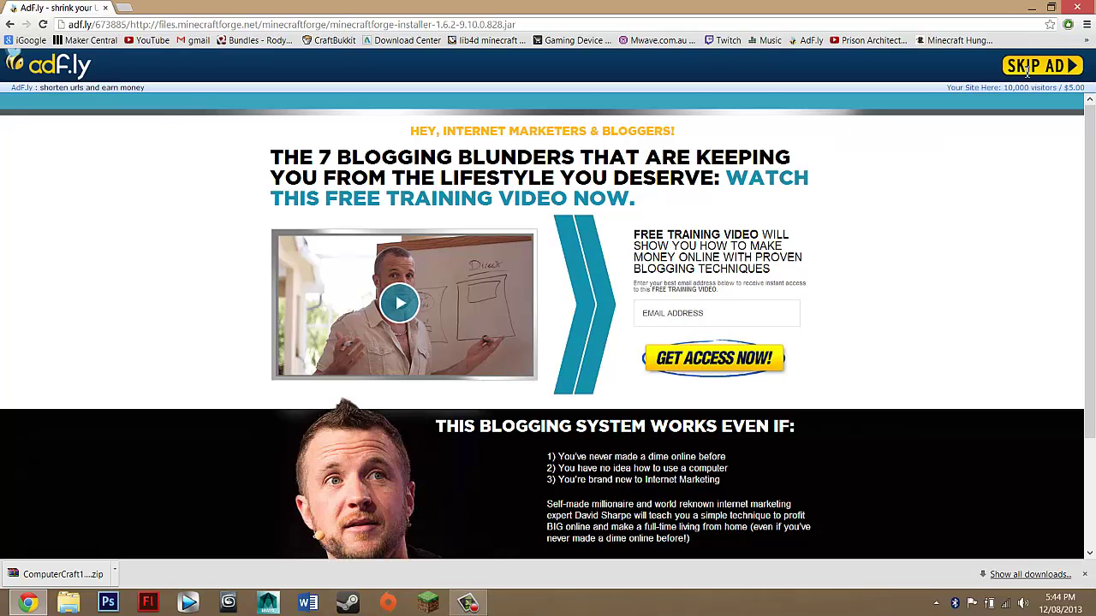
left_click(1036, 71)
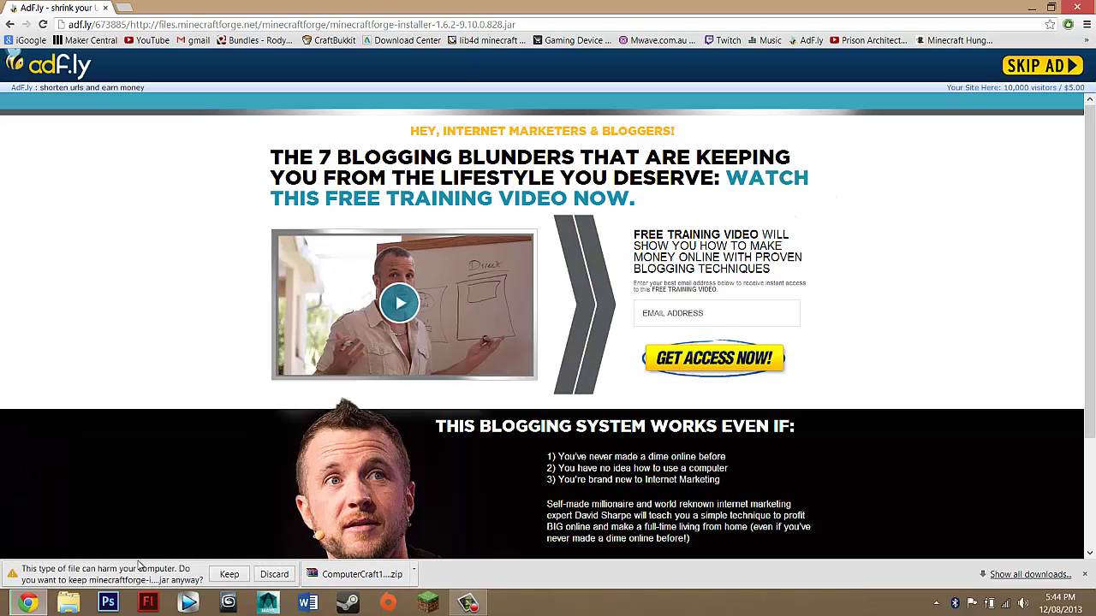
left_click(228, 575)
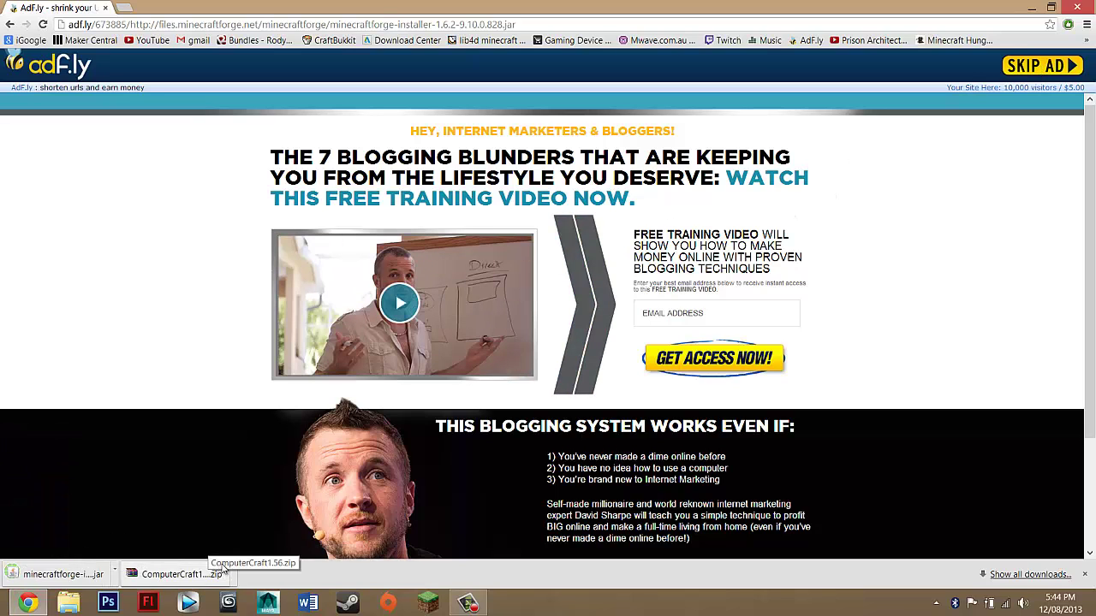
Copy the downloaded Minecraft Forge installer jar onto the desktop next to the ComputerCraft zip, with the browser moved aside
left_click_drag(408, 6, 2, 129)
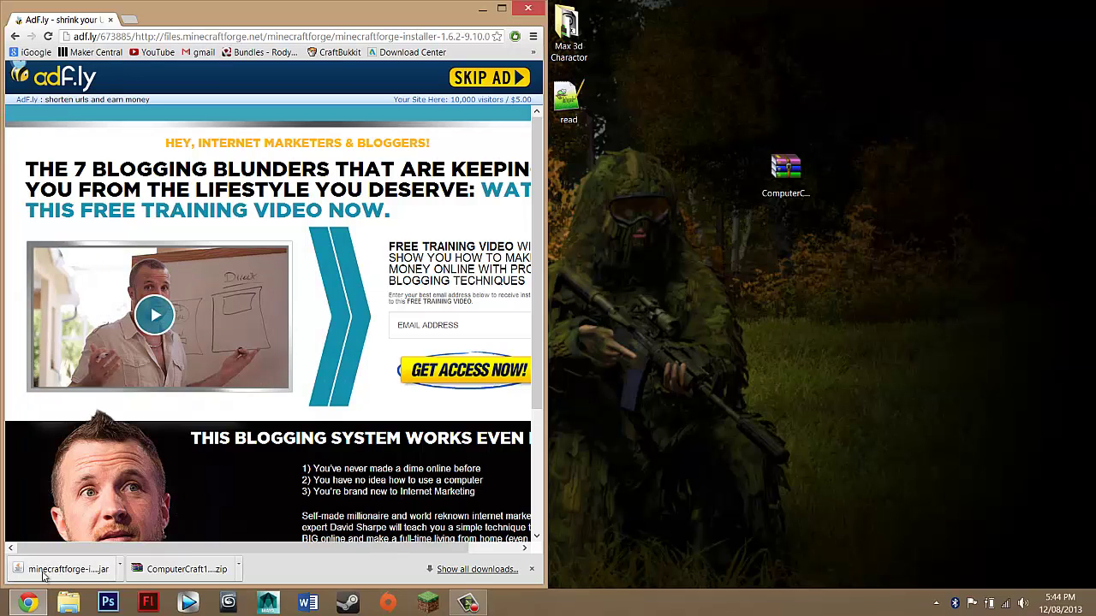
left_click_drag(28, 578, 786, 225)
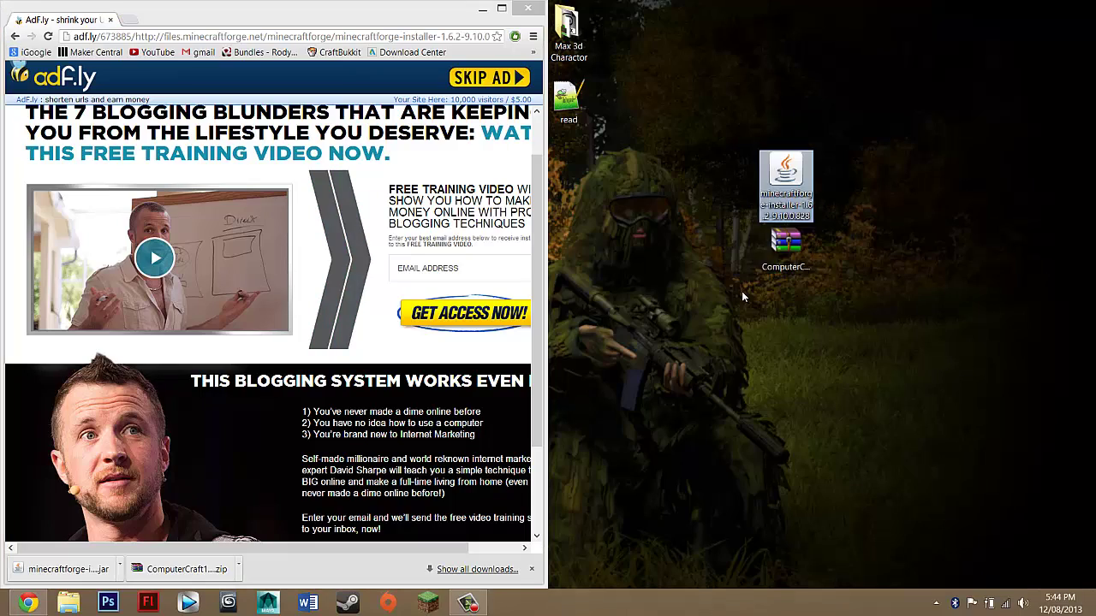
key("super+Right")
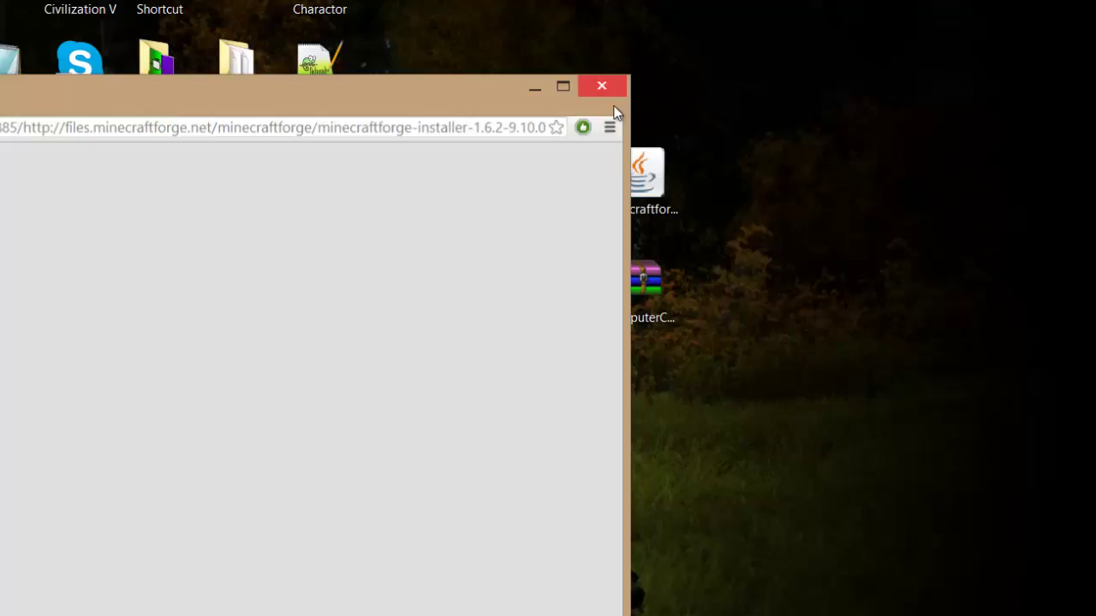
Close the browser window to reveal the Forge installer and the ComputerCraft archive on the desktop
left_click(738, 108)
left_click_drag(729, 133, 847, 216)
left_click(655, 252)
left_click_drag(644, 296, 423, 474)
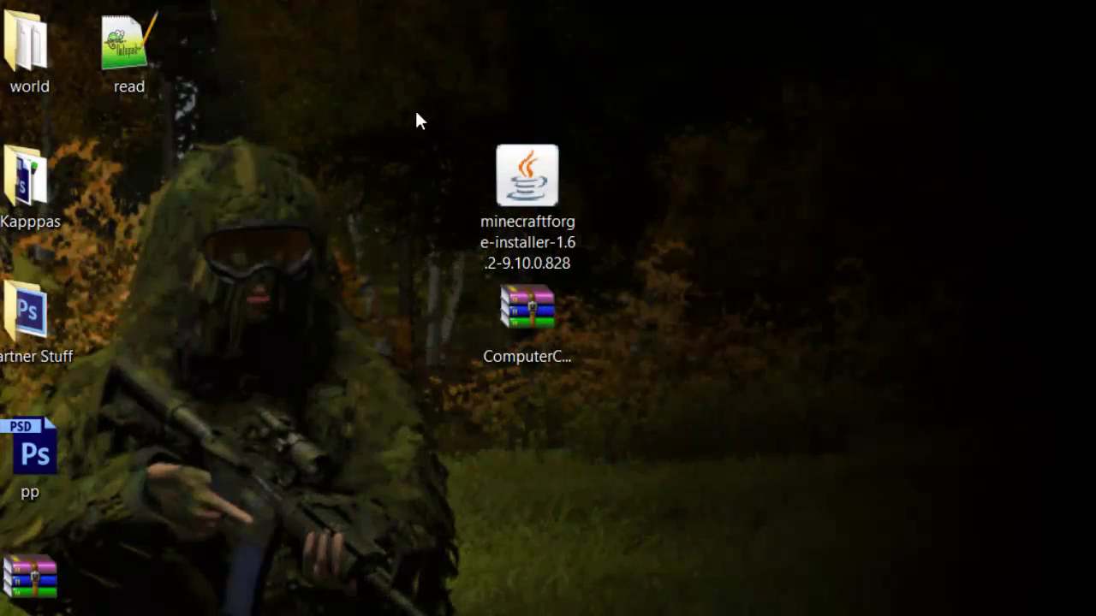
left_click_drag(419, 111, 636, 358)
left_click(636, 358)
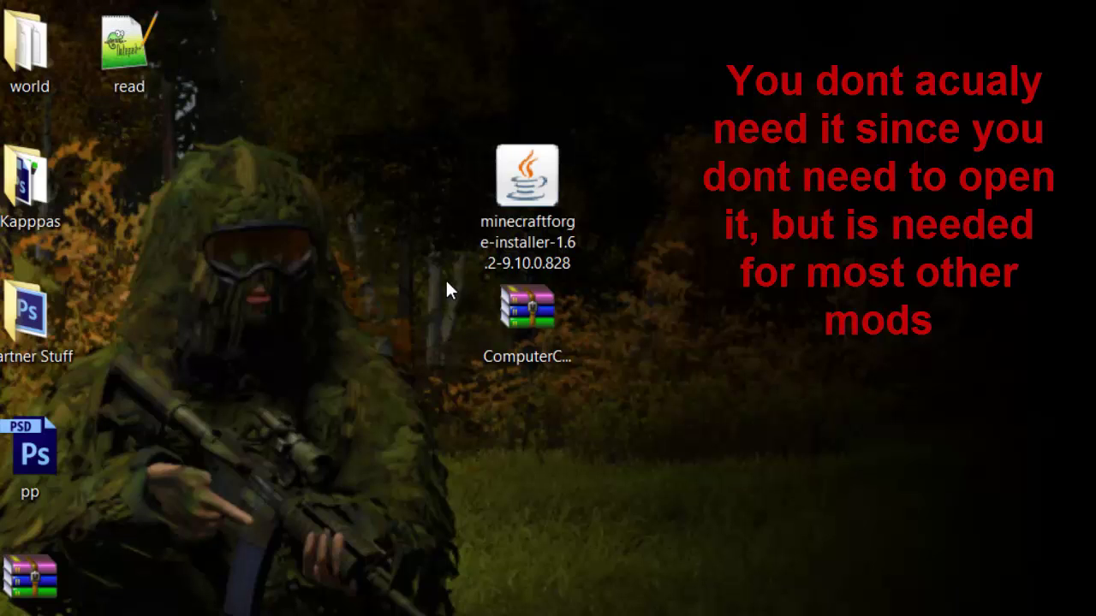
left_click_drag(452, 292, 624, 408)
left_click(586, 375)
left_click(521, 206)
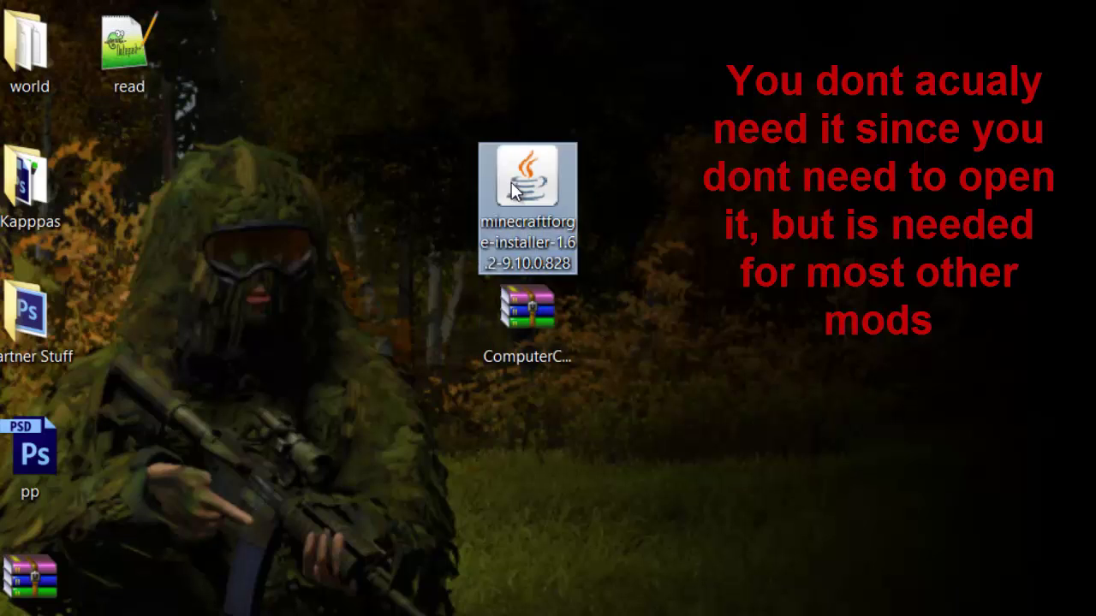
left_click_drag(401, 267, 633, 436)
left_click(629, 424)
left_click(572, 334)
left_click(529, 248)
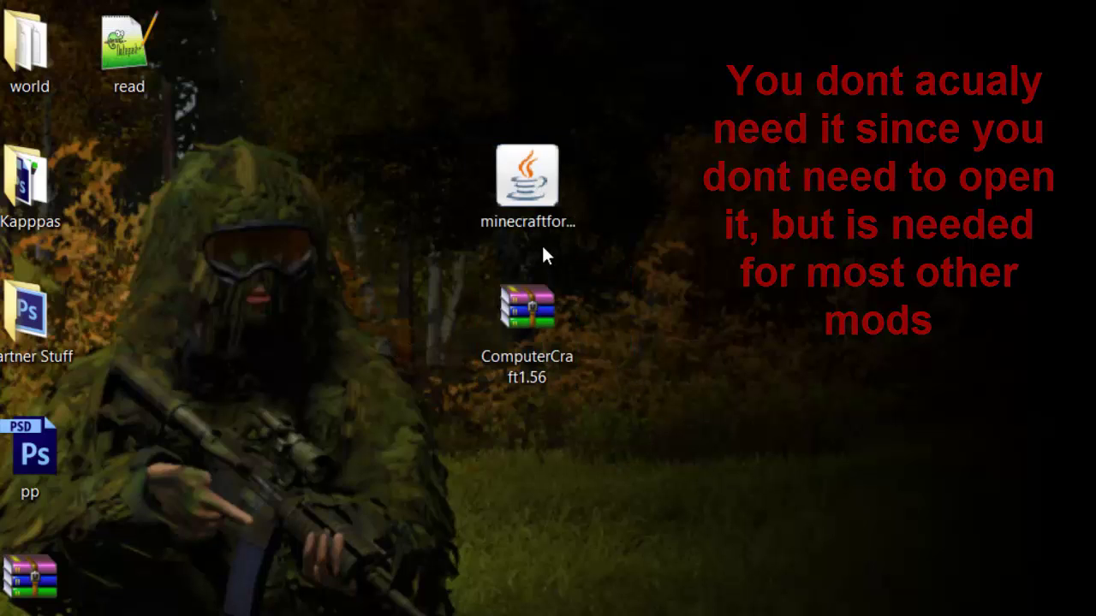
left_click_drag(408, 259, 687, 421)
left_click(689, 421)
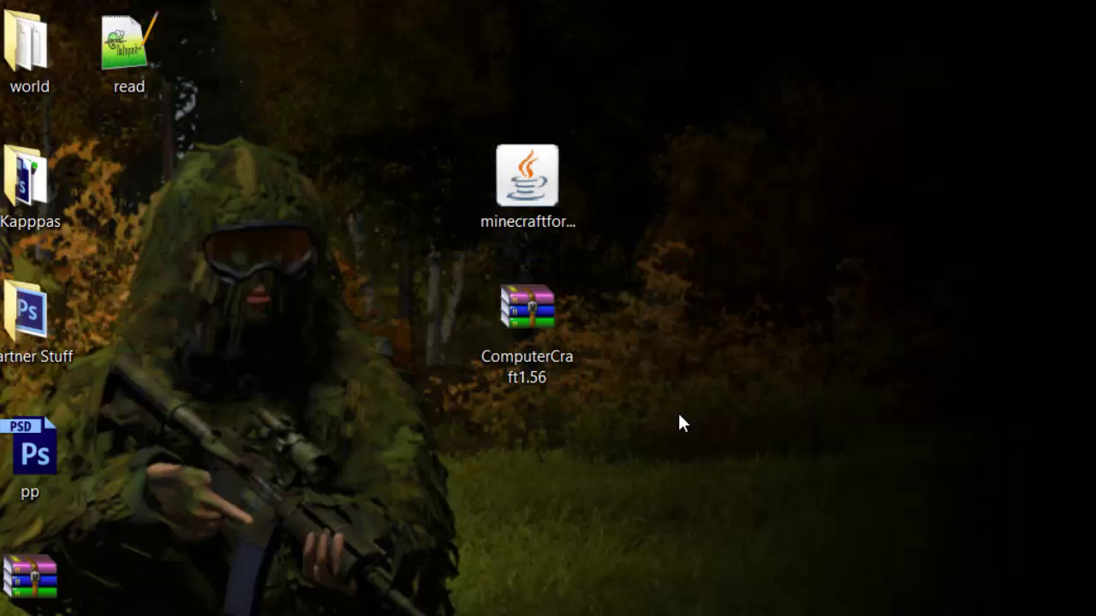
Run the Minecraft Forge 1.6.2 installer from the desktop and choose the Install client option
left_click(505, 186)
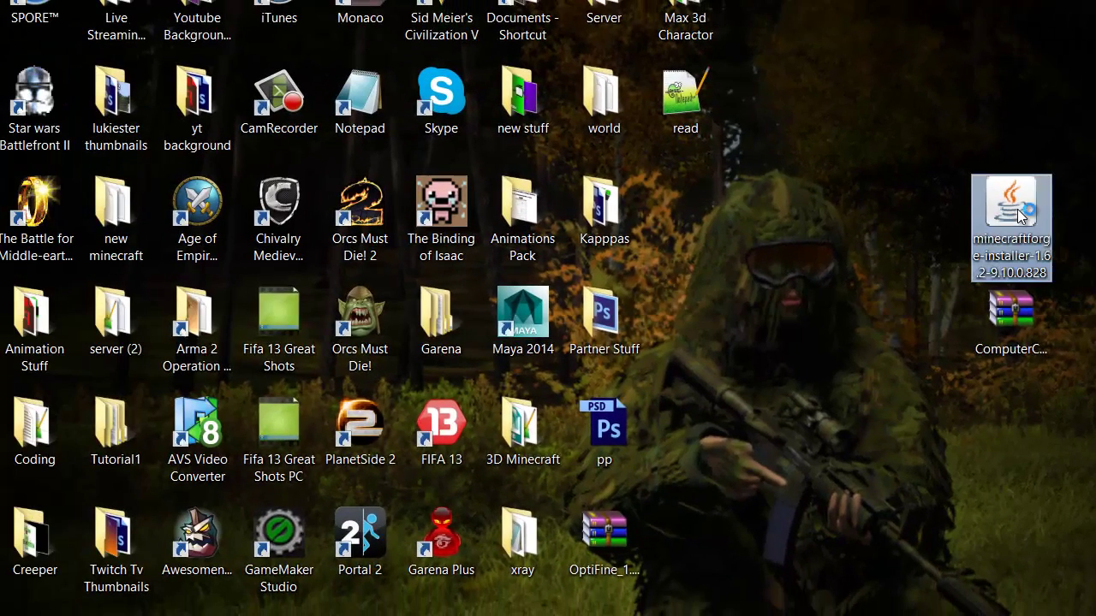
double_click(1018, 216)
left_click_drag(633, 273, 437, 190)
left_click(392, 340)
left_click(395, 359)
left_click(390, 318)
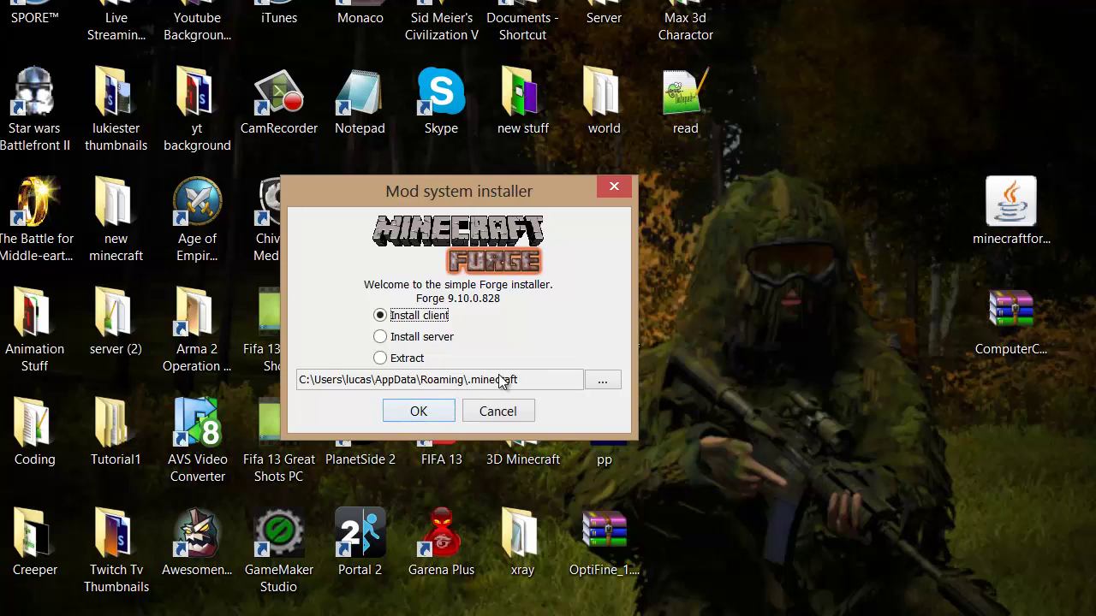
Install the Forge client into the .minecraft folder and dismiss the completion message
left_click(419, 413)
left_click_drag(415, 348, 284, 295)
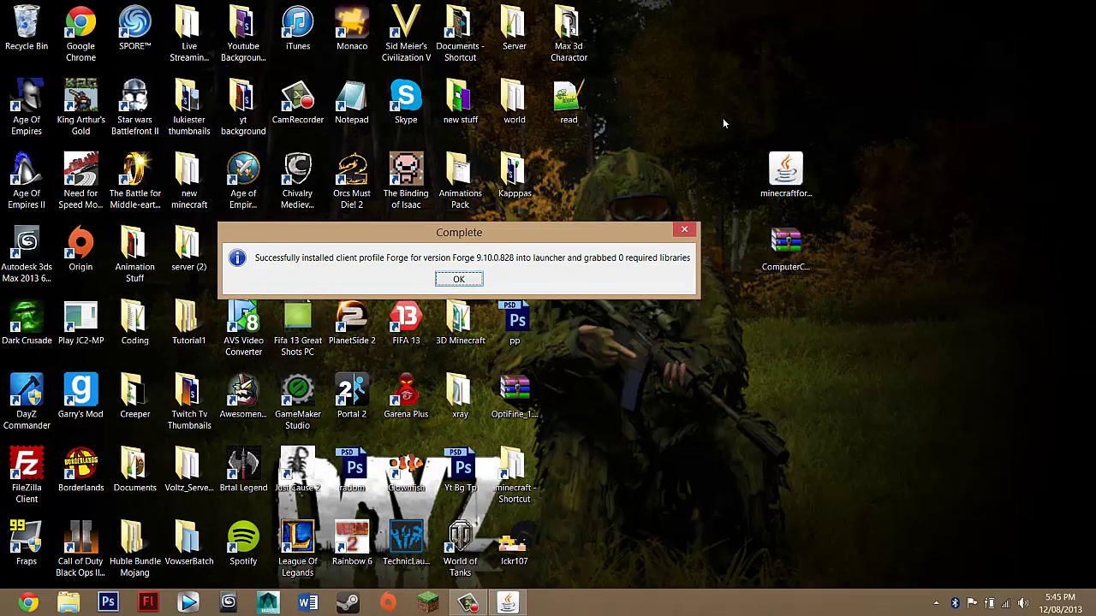
left_click_drag(724, 124, 853, 214)
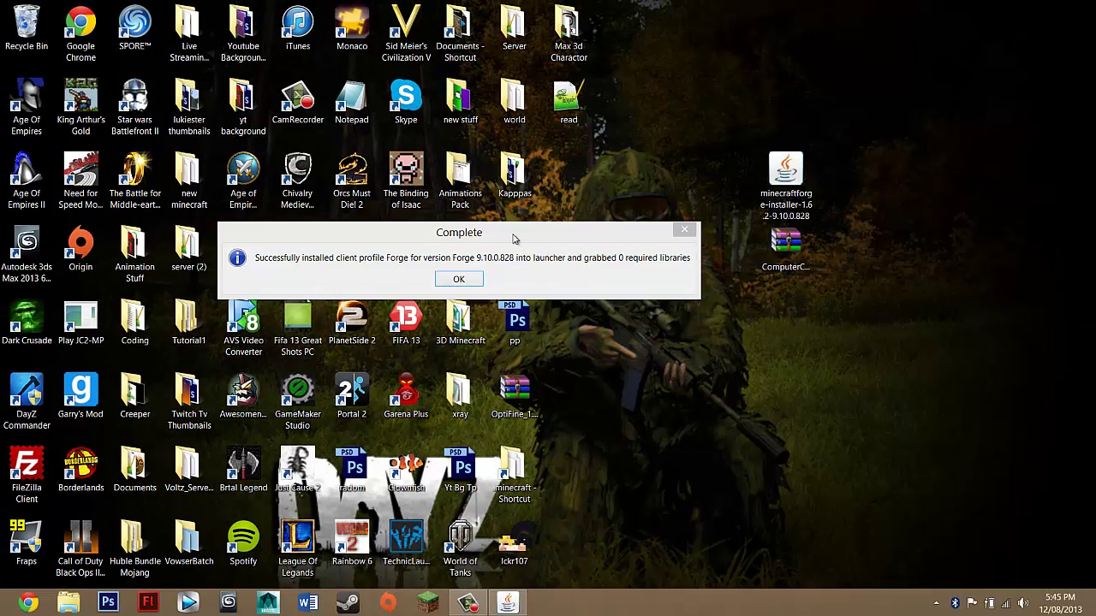
left_click_drag(514, 239, 470, 209)
left_click(786, 171)
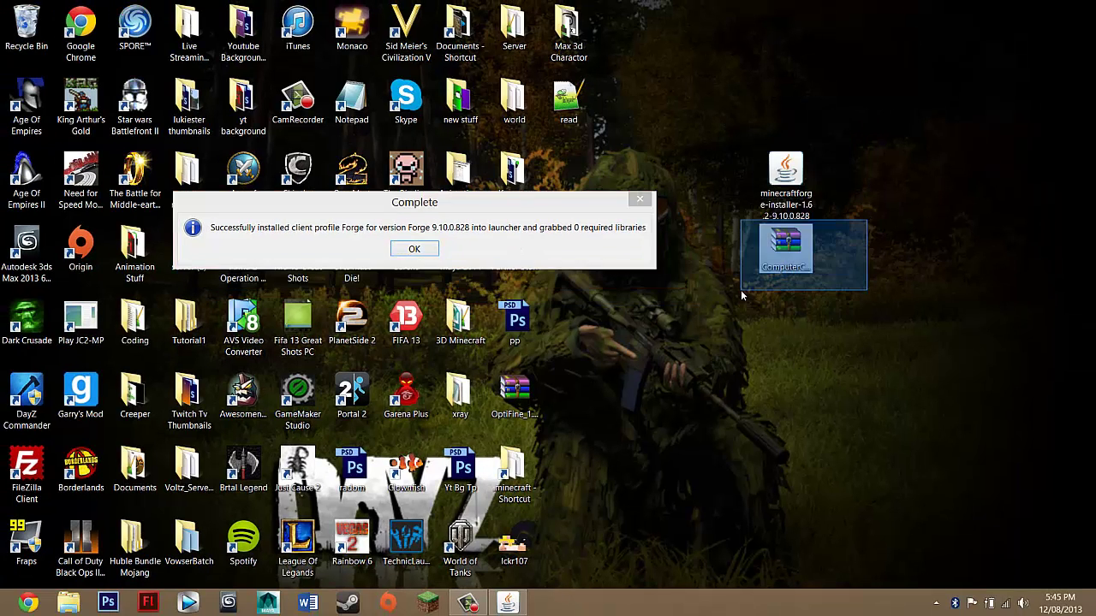
left_click(416, 249)
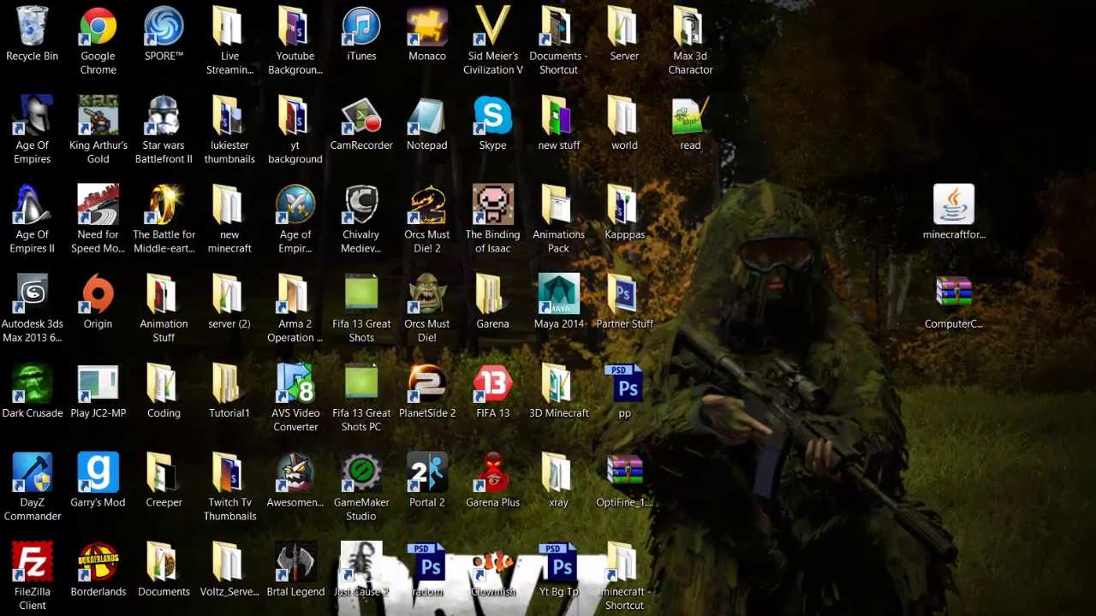
Open a maximized File Explorer window and go to the %appdata% location
left_click(68, 604)
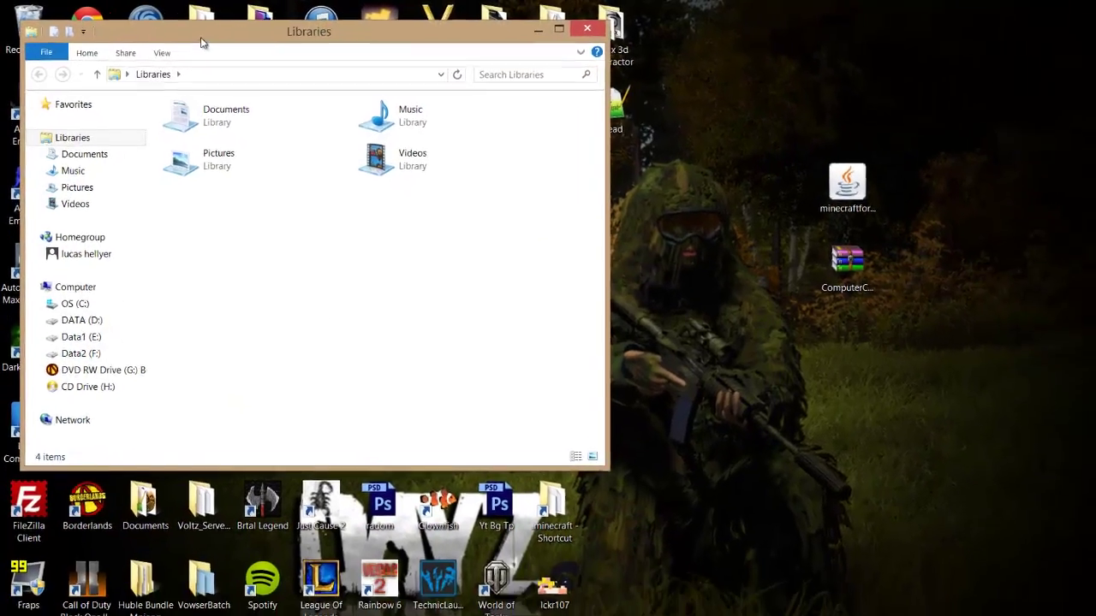
double_click(203, 38)
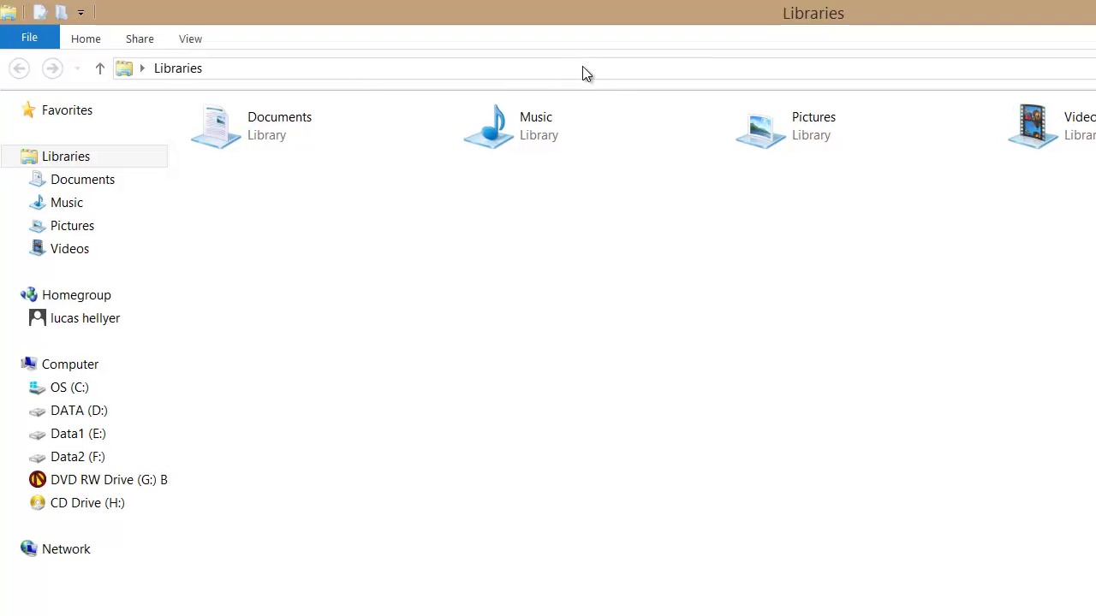
left_click(477, 72)
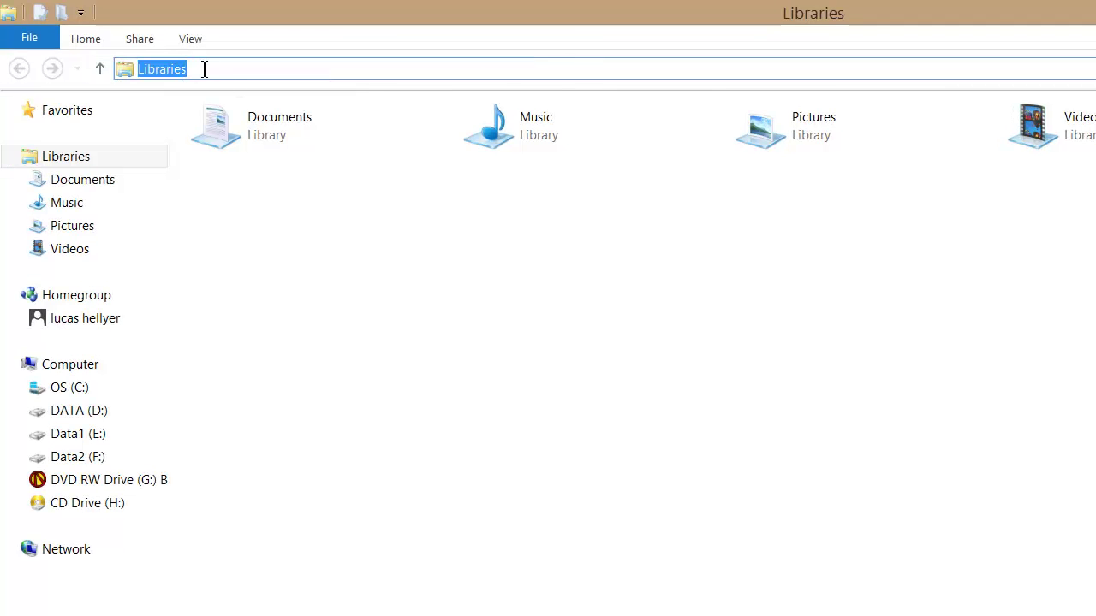
left_click_drag(186, 69, 108, 69)
left_click(312, 69)
key("BackSpace")
key("BackSpace")
key("BackSpace")
key("BackSpace")
key("BackSpace")
key("BackSpace")
key("BackSpace")
key("BackSpace")
key("BackSpace")
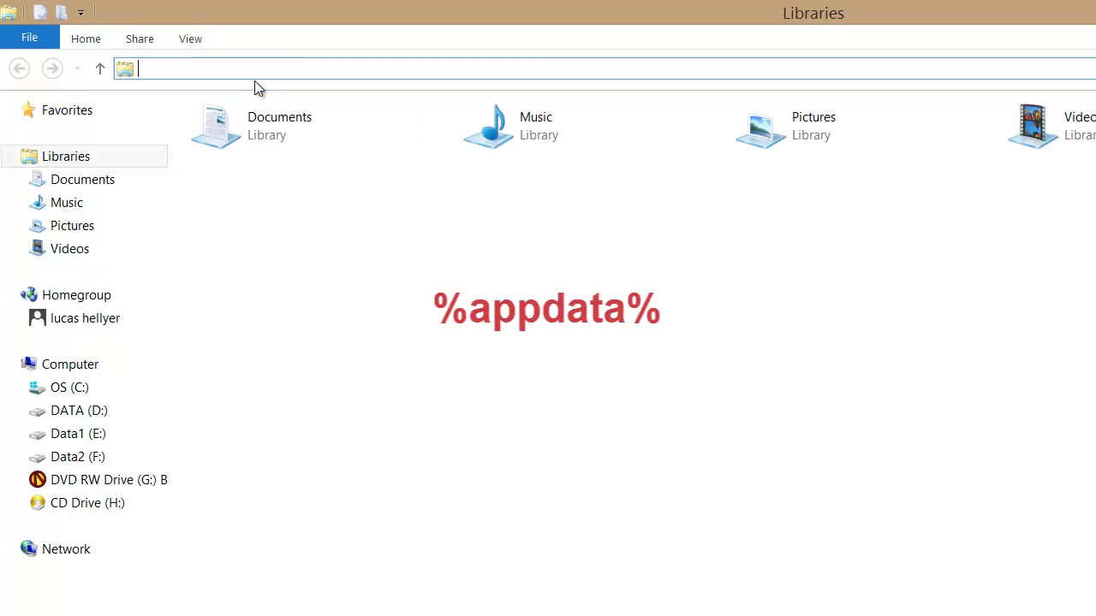
type("%appdata%")
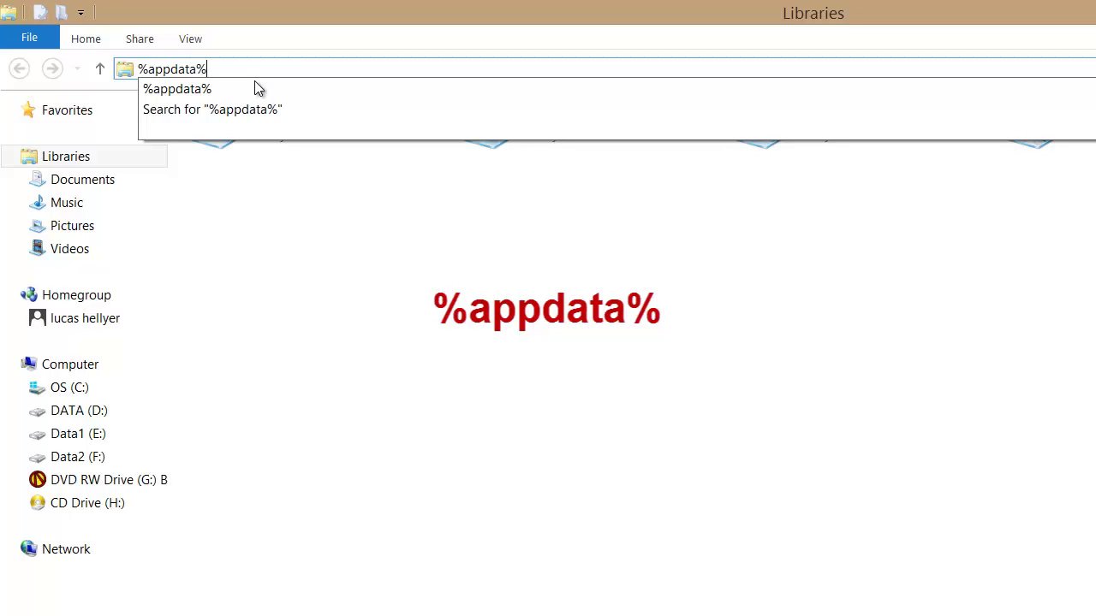
key("Down")
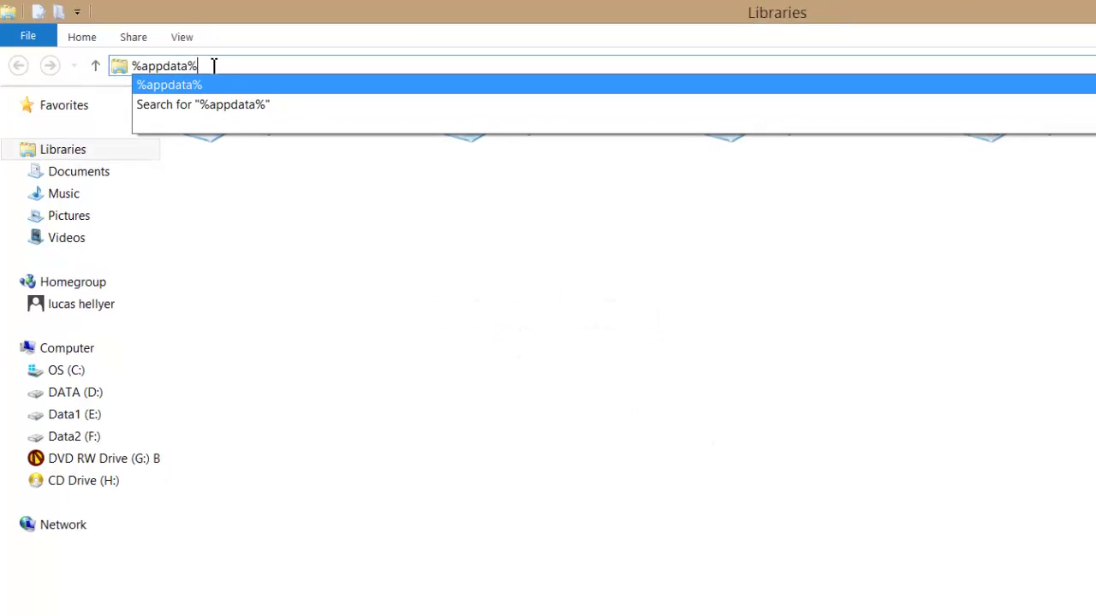
key("Return")
Open the .minecraft folder inside the Roaming folder
left_click(171, 122)
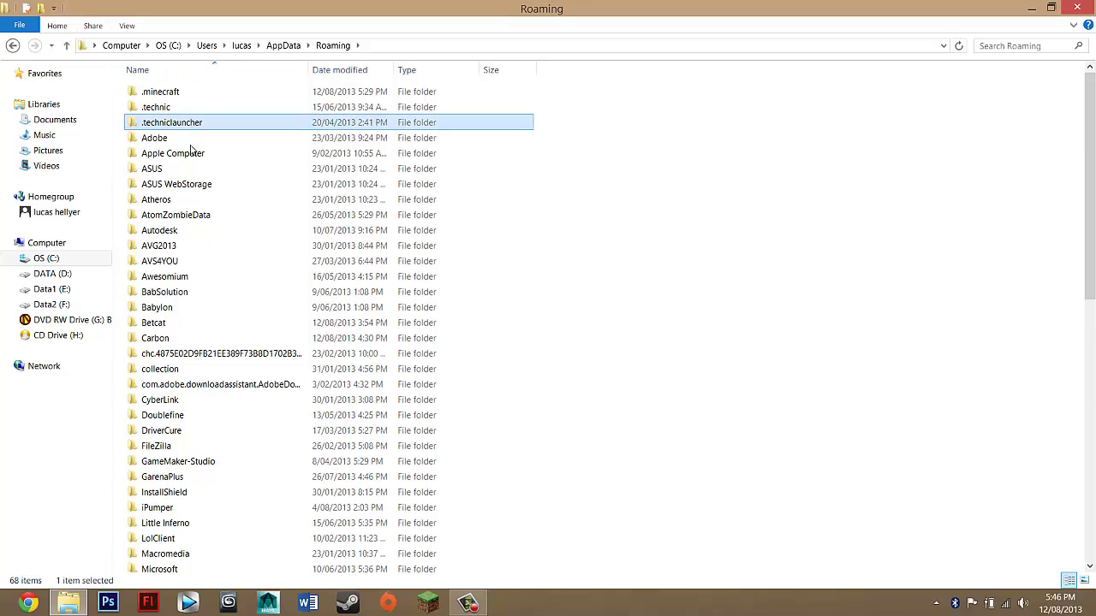
scroll(190, 152, "down", 5)
scroll(265, 402, "up", 5)
left_click(149, 96)
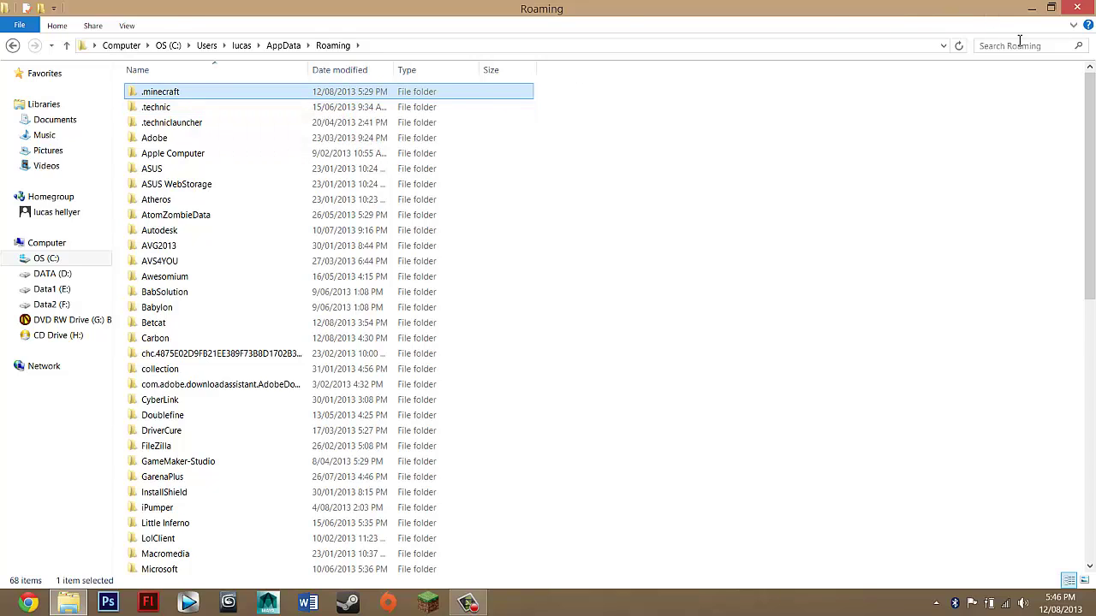
left_click(968, 45)
left_click(608, 159)
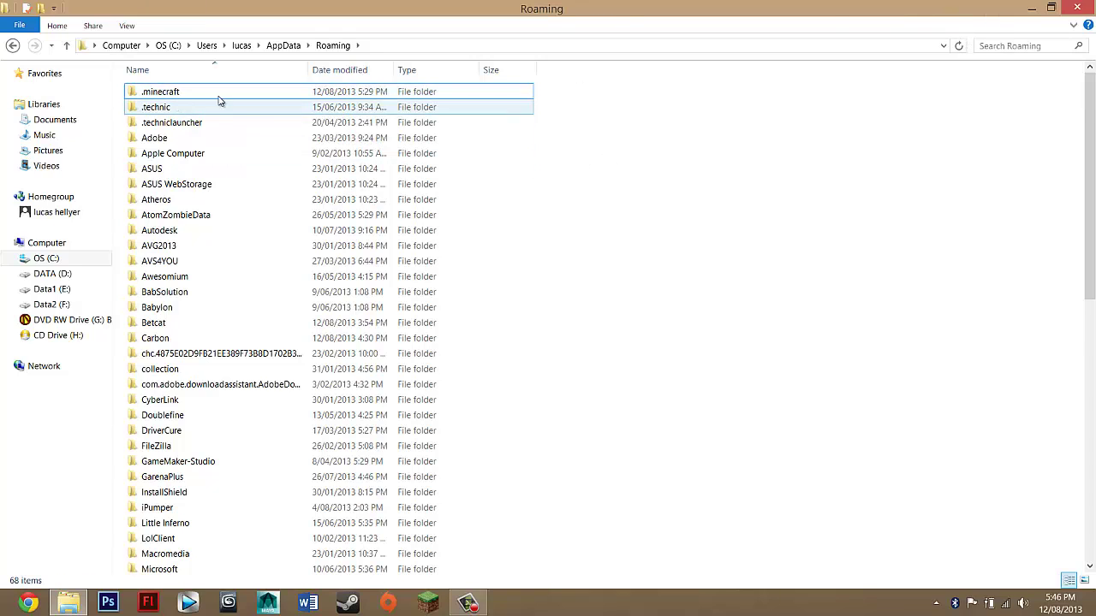
left_click(171, 94)
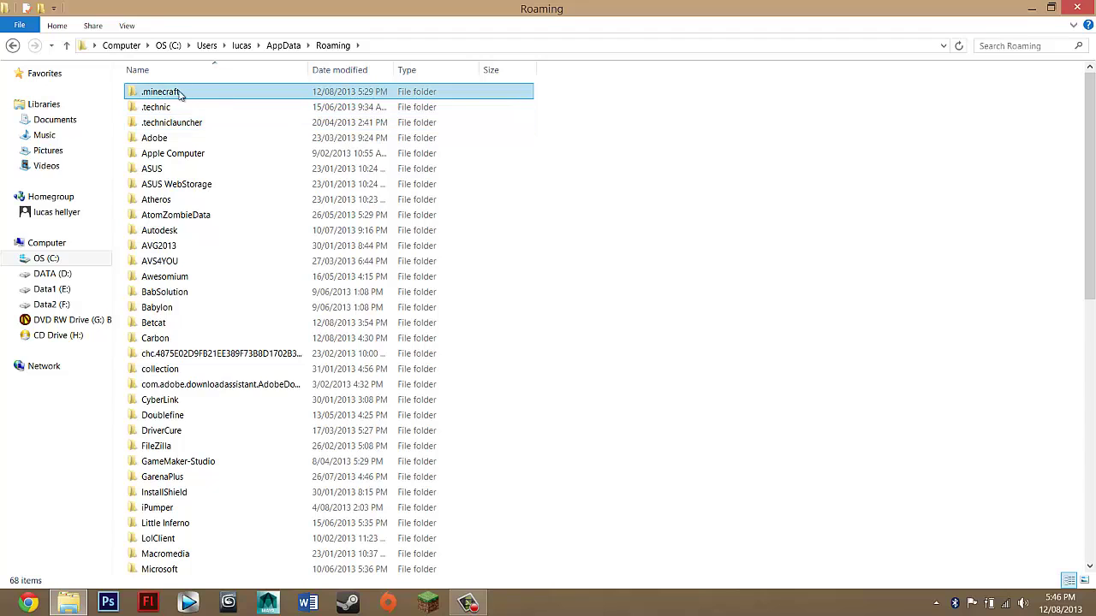
double_click(173, 96)
Open the versions folder inside .minecraft to look at the installed game versions
left_click(159, 248)
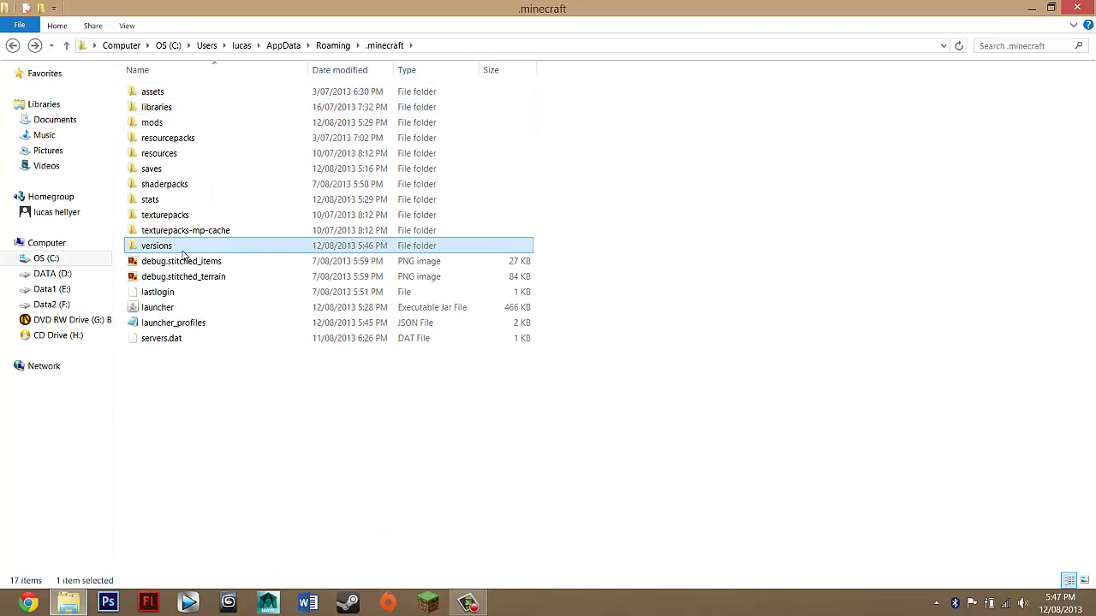
left_click(154, 171)
left_click_drag(347, 457, 328, 437)
left_click(165, 249)
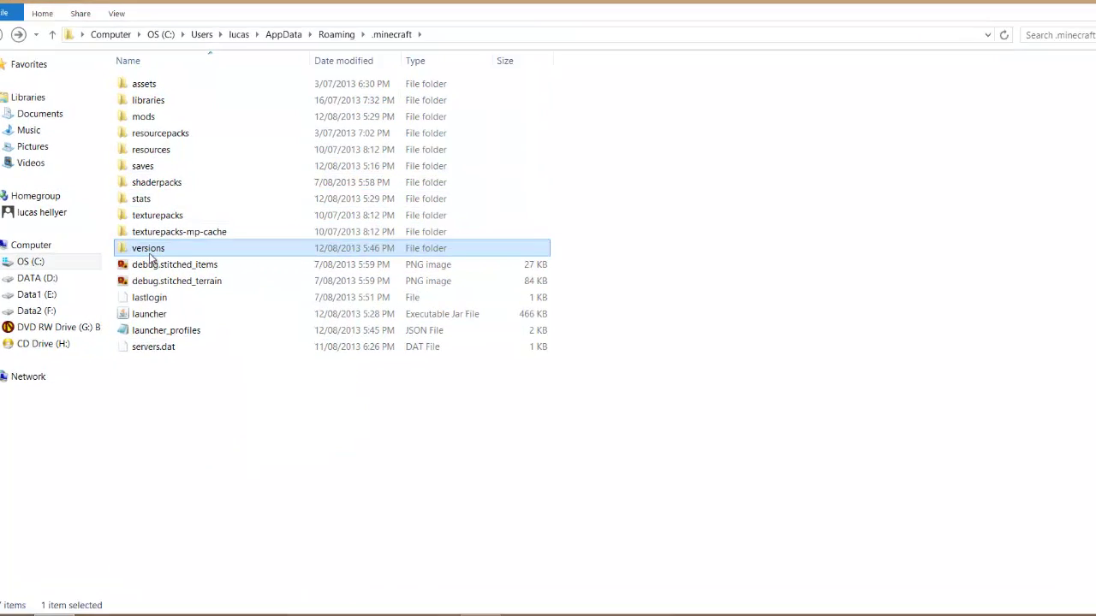
double_click(161, 248)
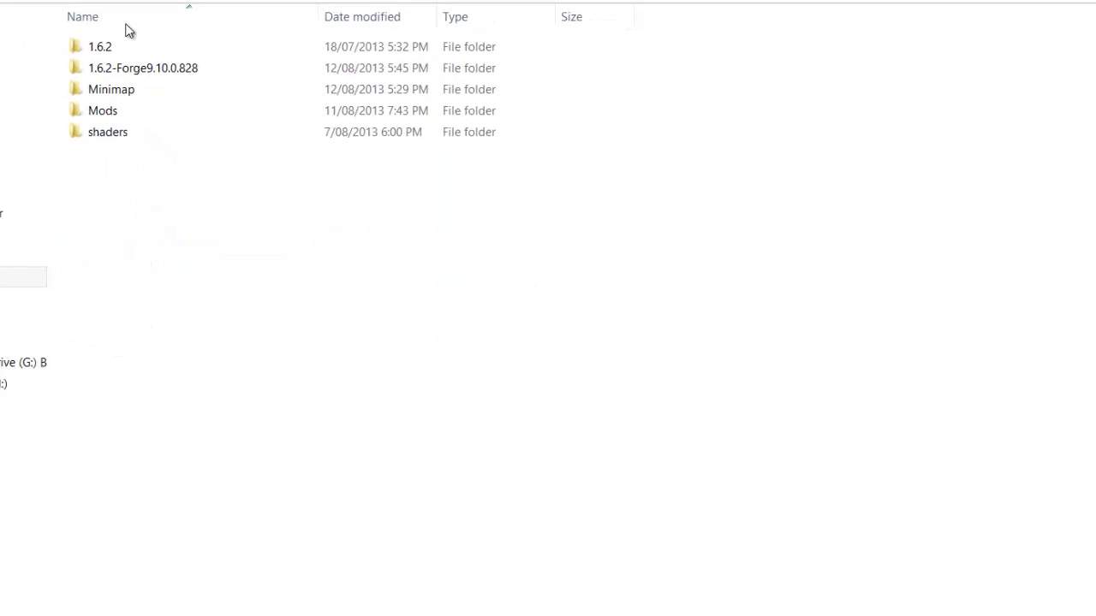
Look inside the 1.6.2-Forge9.10.0.828 version folder and return to the .minecraft folder with nothing selected
left_click(85, 58)
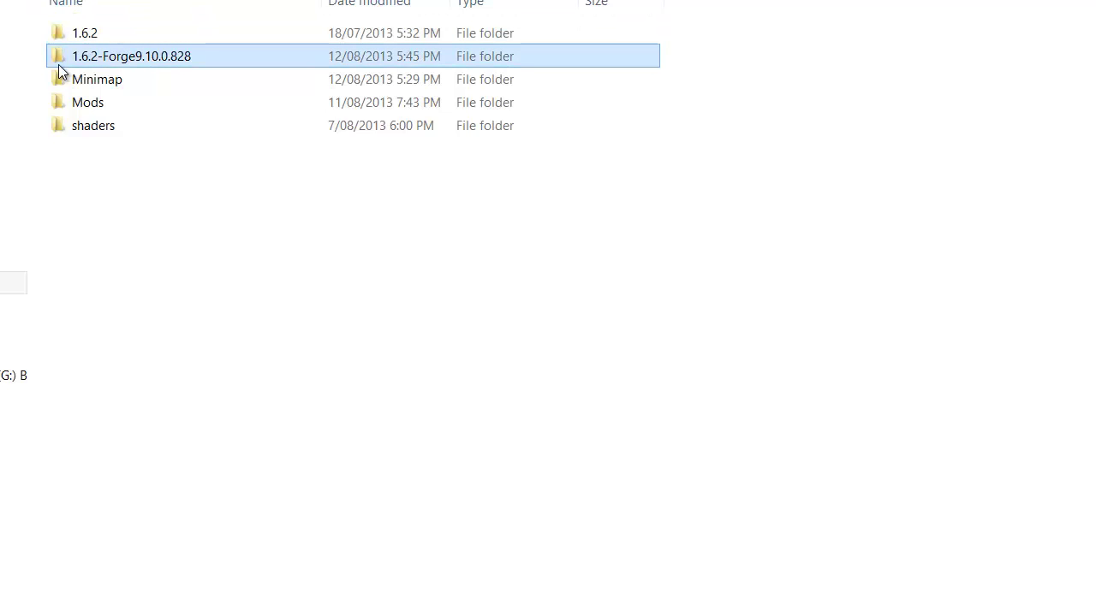
double_click(115, 56)
left_click_drag(147, 115, 29, 32)
key("BackSpace")
left_click(204, 66)
left_click(219, 58)
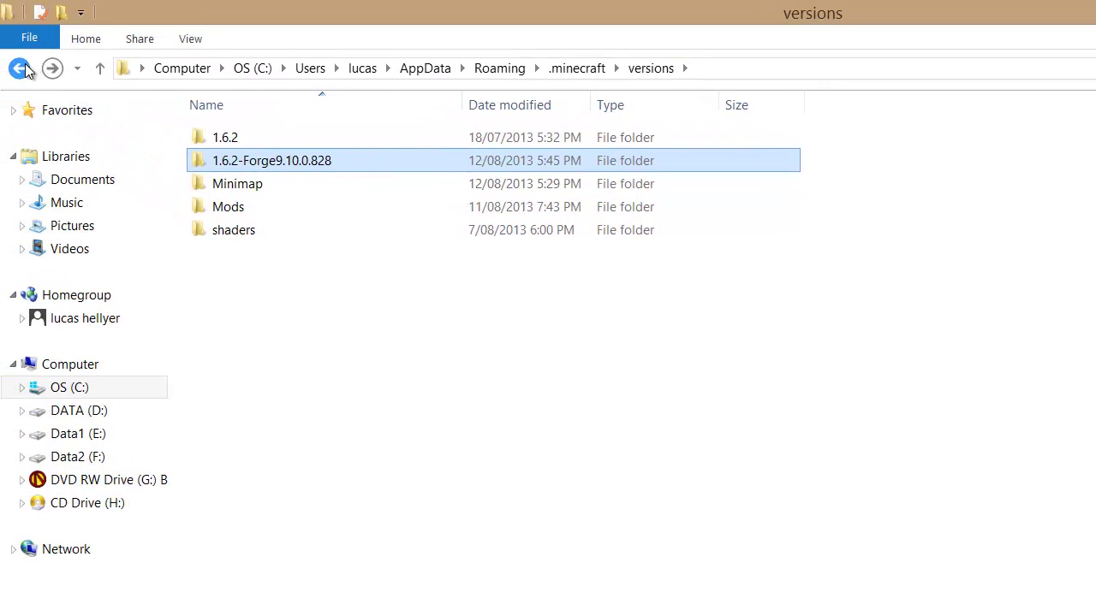
key("BackSpace")
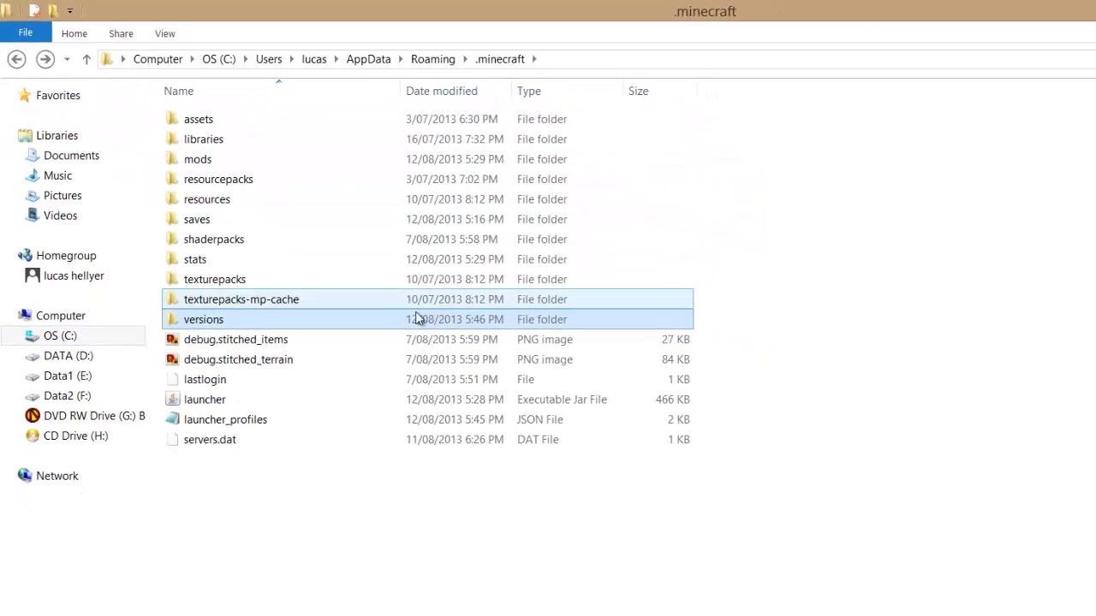
left_click(410, 528)
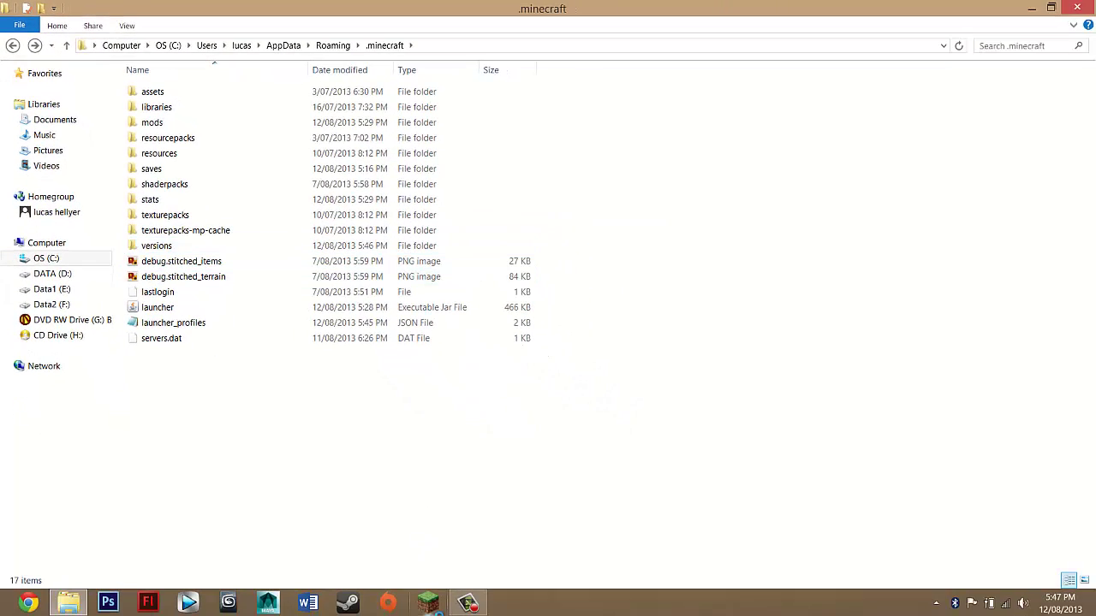
Open the Minecraft Launcher and set the profile to Forge
left_click(428, 603)
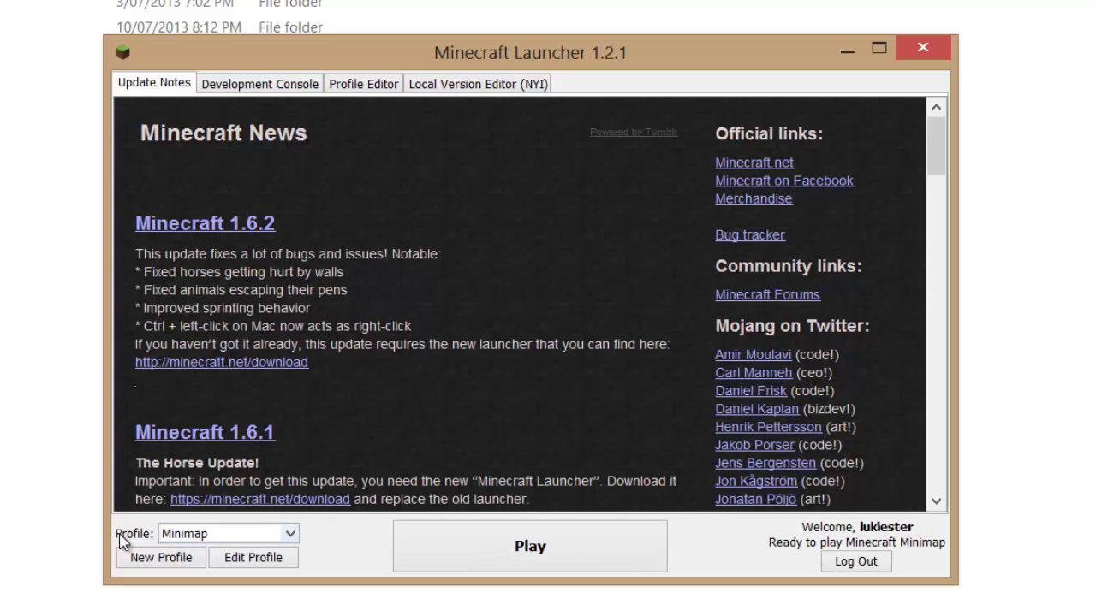
left_click(289, 534)
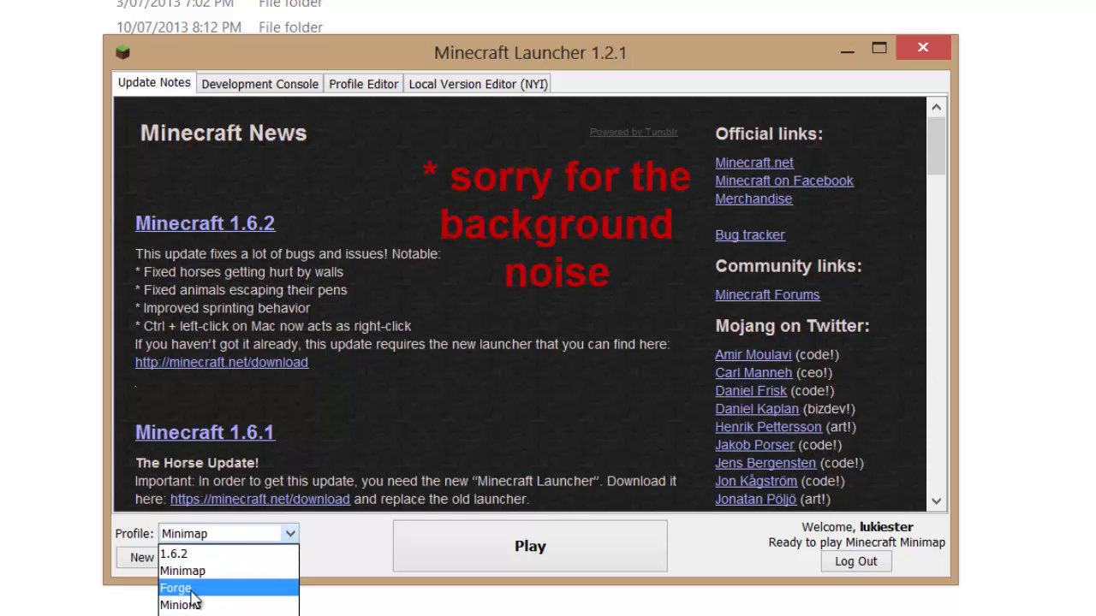
left_click(194, 589)
left_click(618, 290)
left_click(600, 319)
left_click(661, 289)
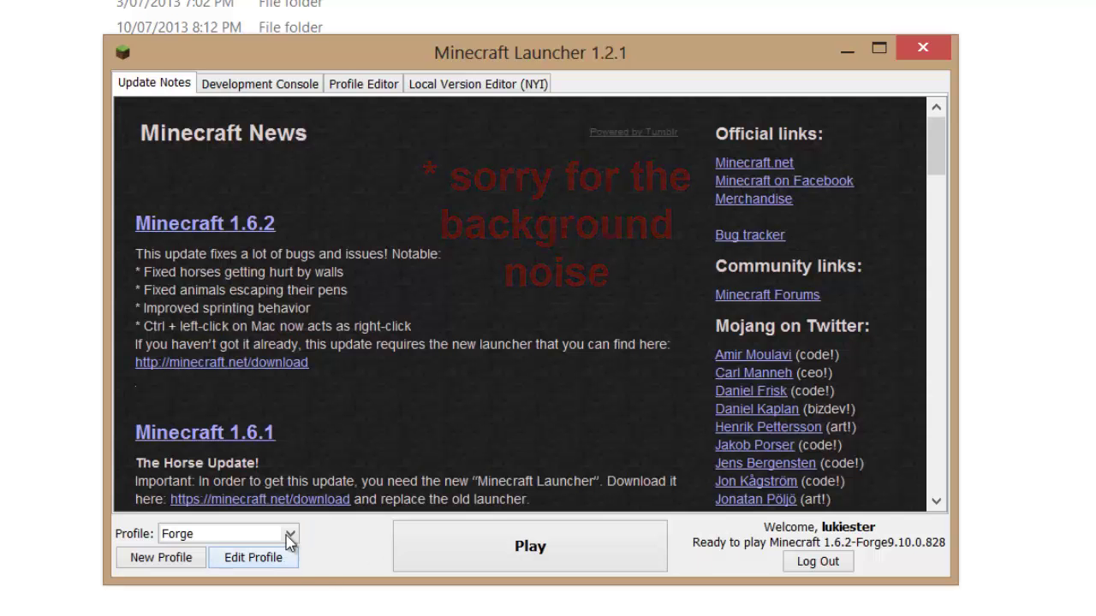
Keep Forge as the launcher profile, start Minecraft with it and open the game's mod list
left_click(289, 534)
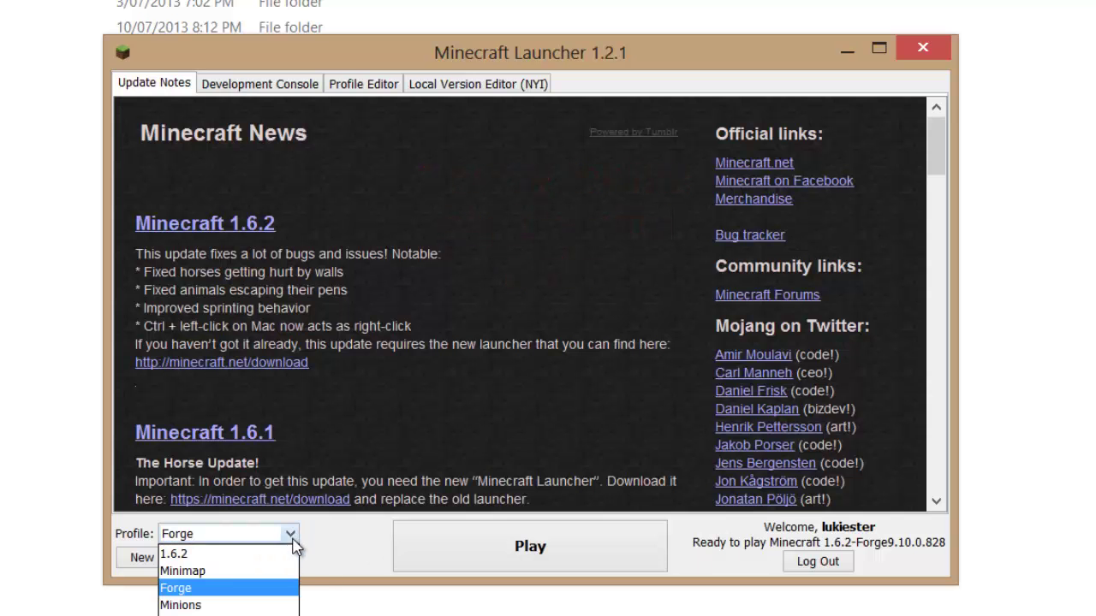
left_click(195, 589)
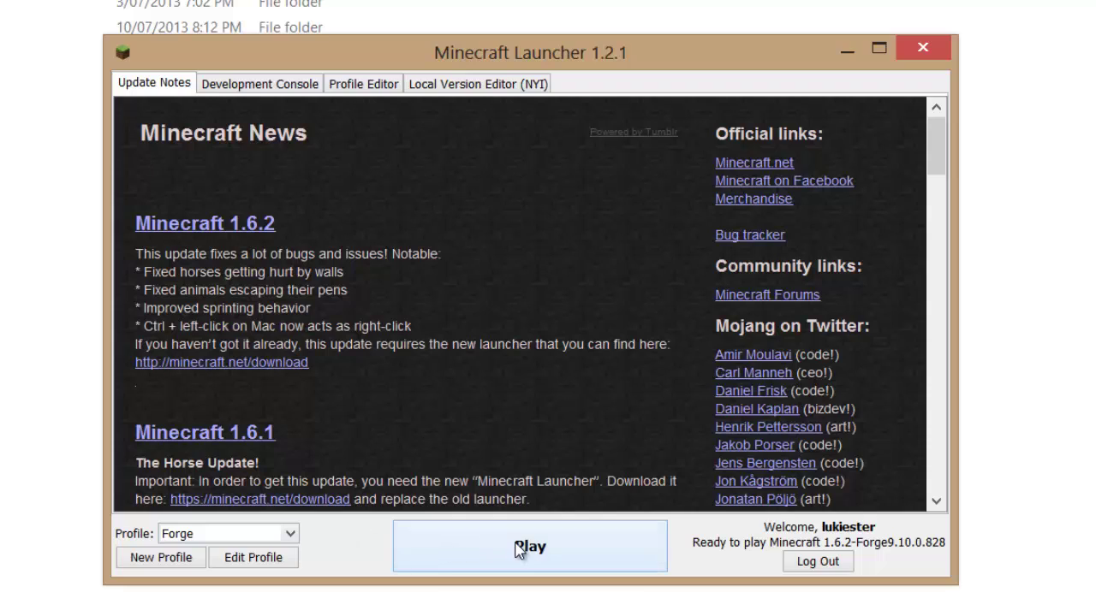
left_click(543, 548)
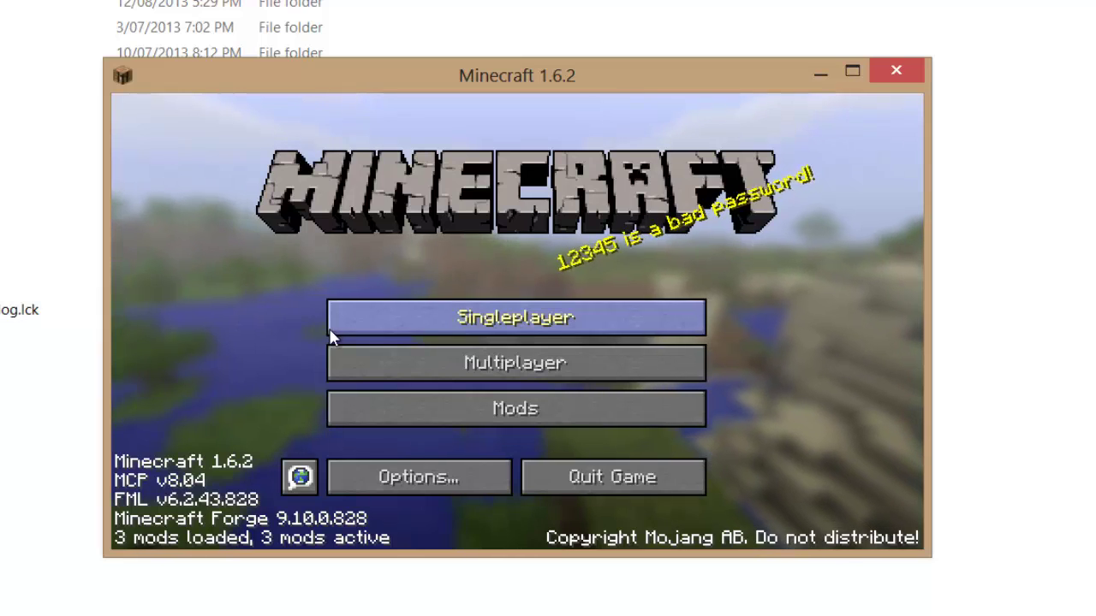
left_click(517, 415)
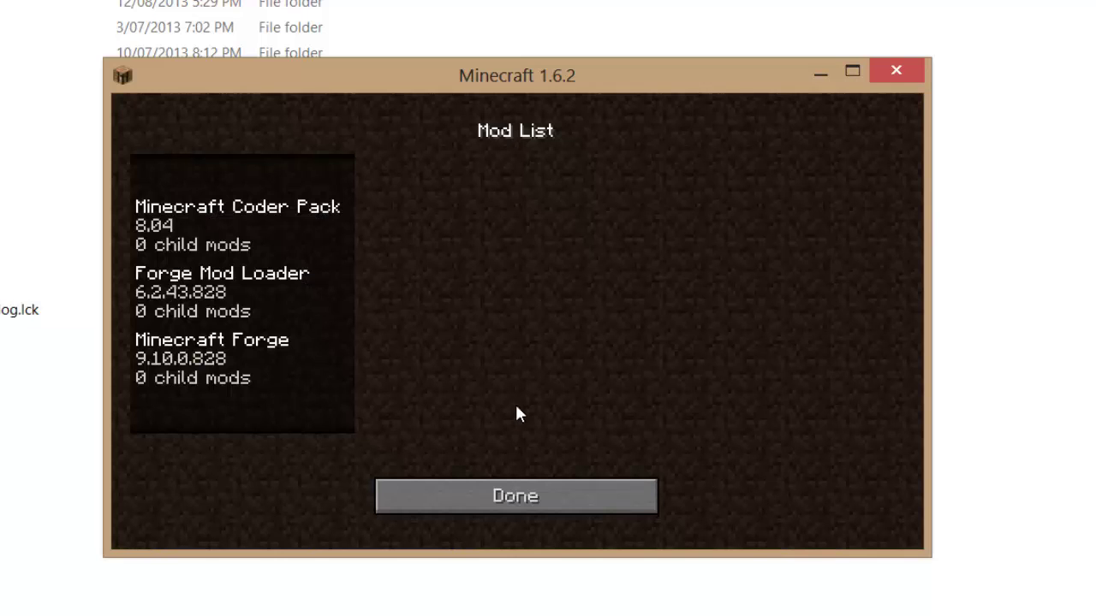
View the details of the Minecraft Coder Pack in the mod list and quit the game
left_click(205, 300)
left_click(212, 250)
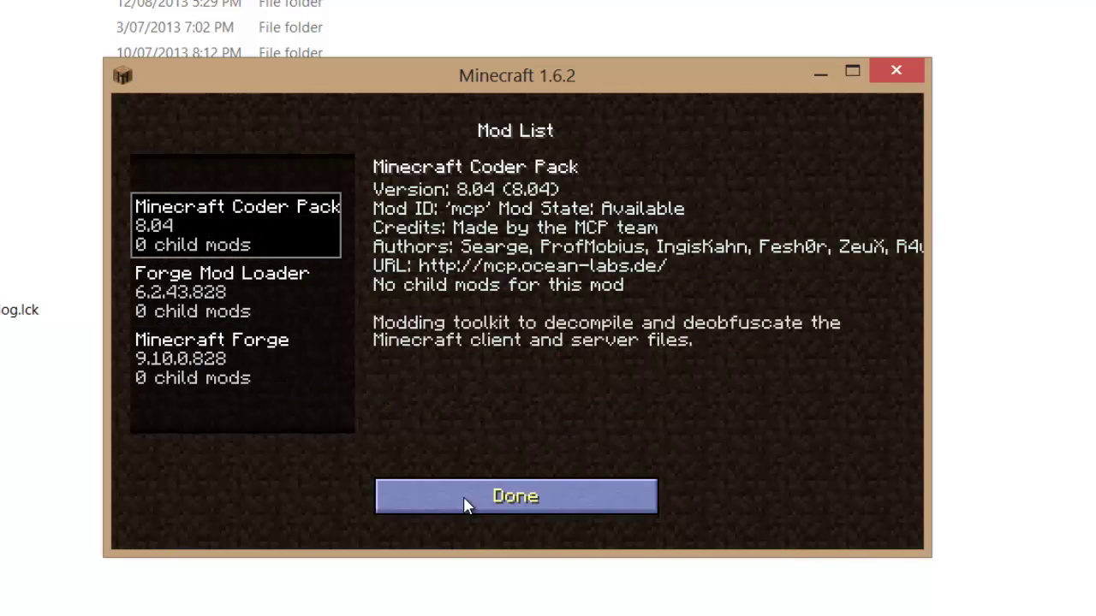
left_click(466, 505)
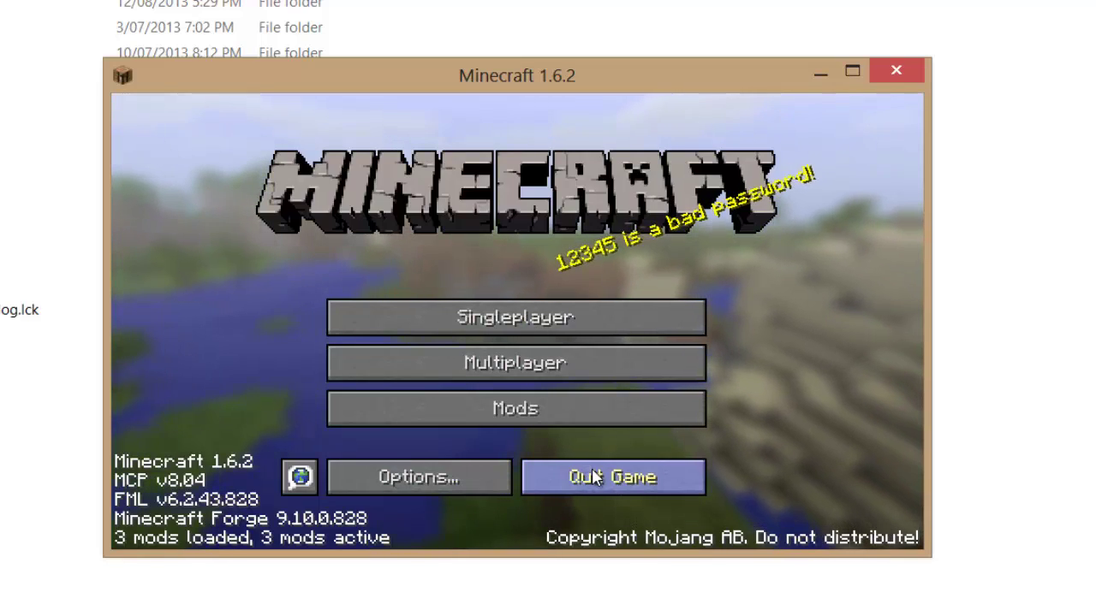
left_click(566, 489)
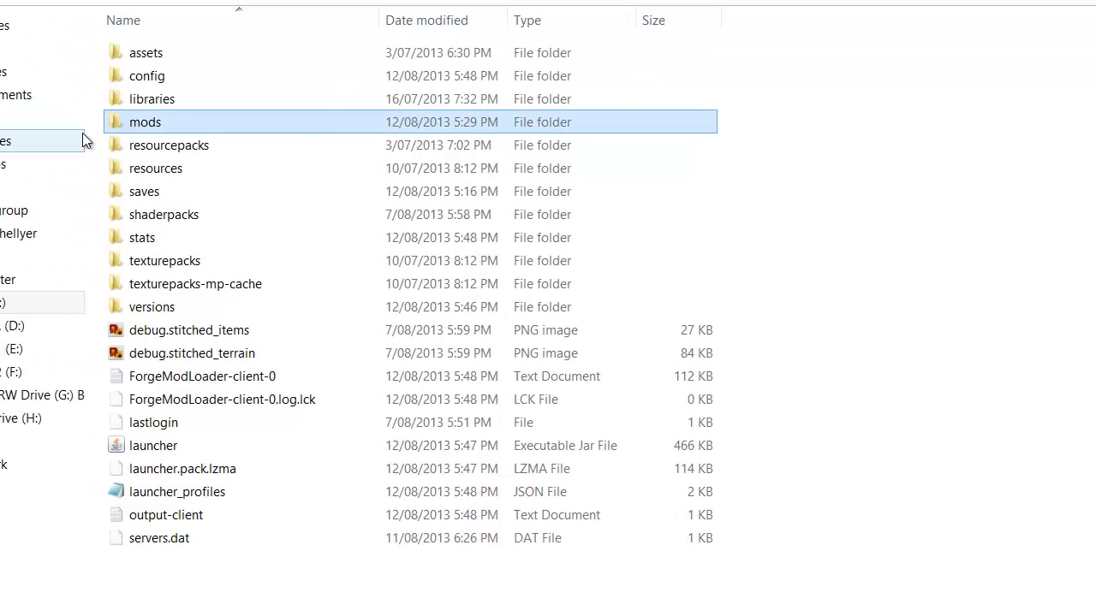
Move the ComputerCraft1.56 archive from the desktop into the mods folder inside .minecraft and close the folder window
double_click(174, 122)
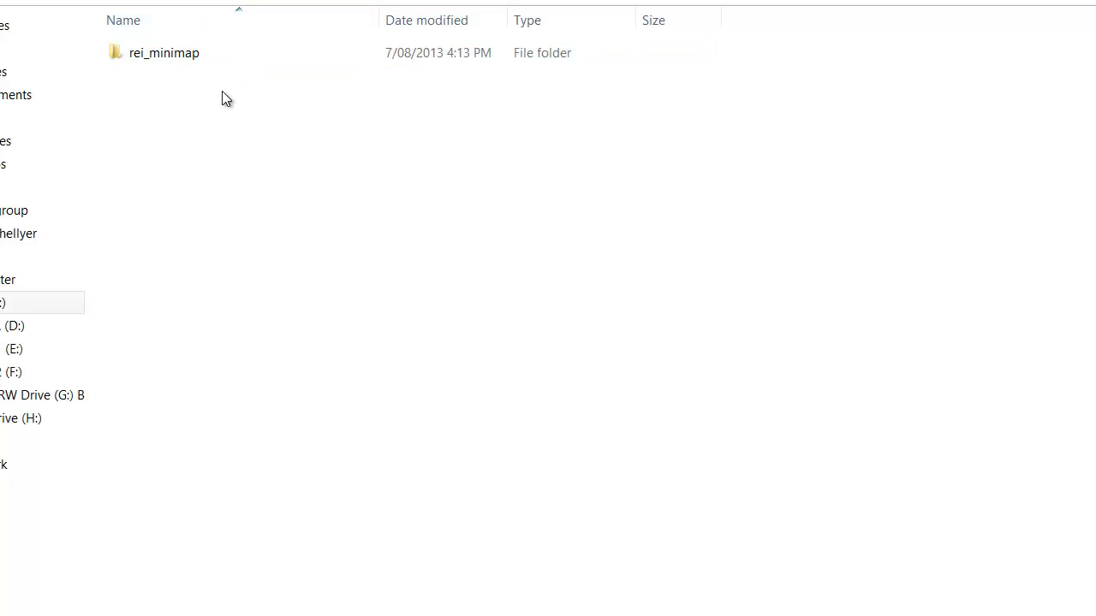
left_click(110, 55)
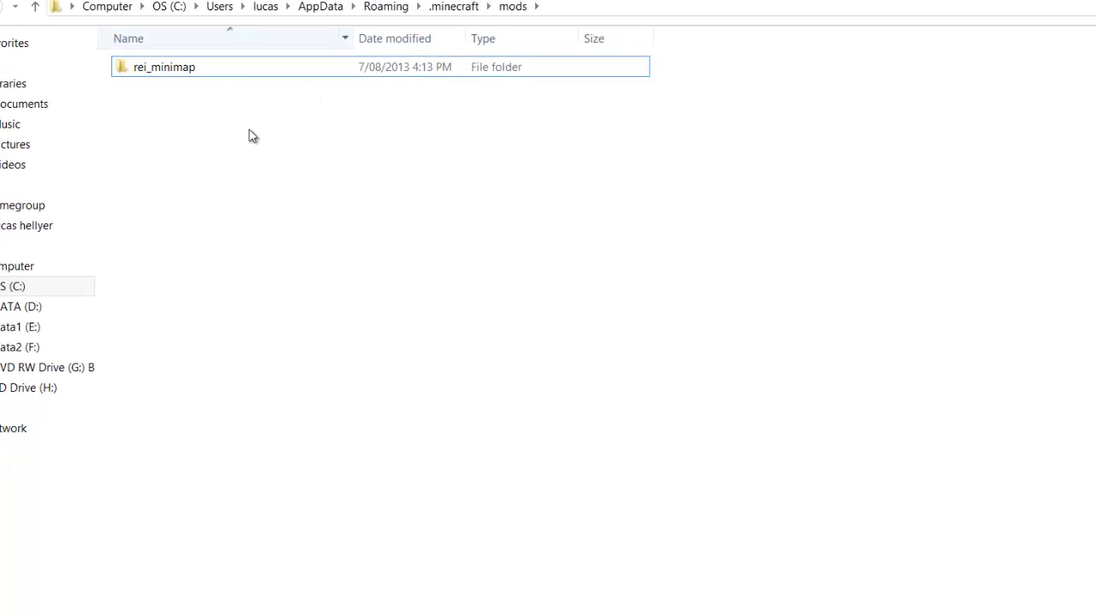
key("super+Left")
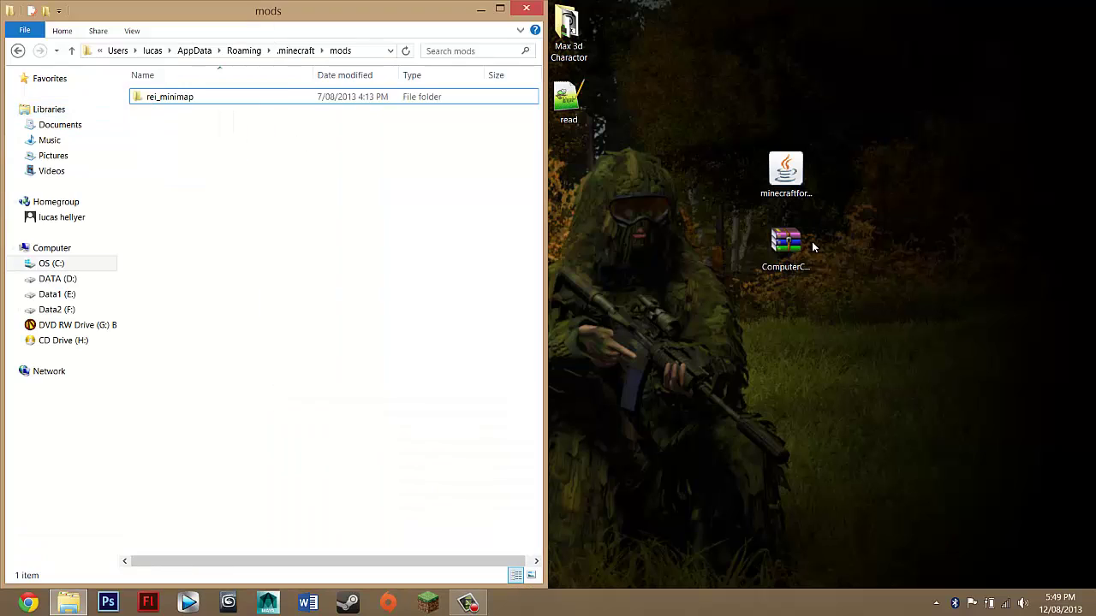
left_click(800, 244)
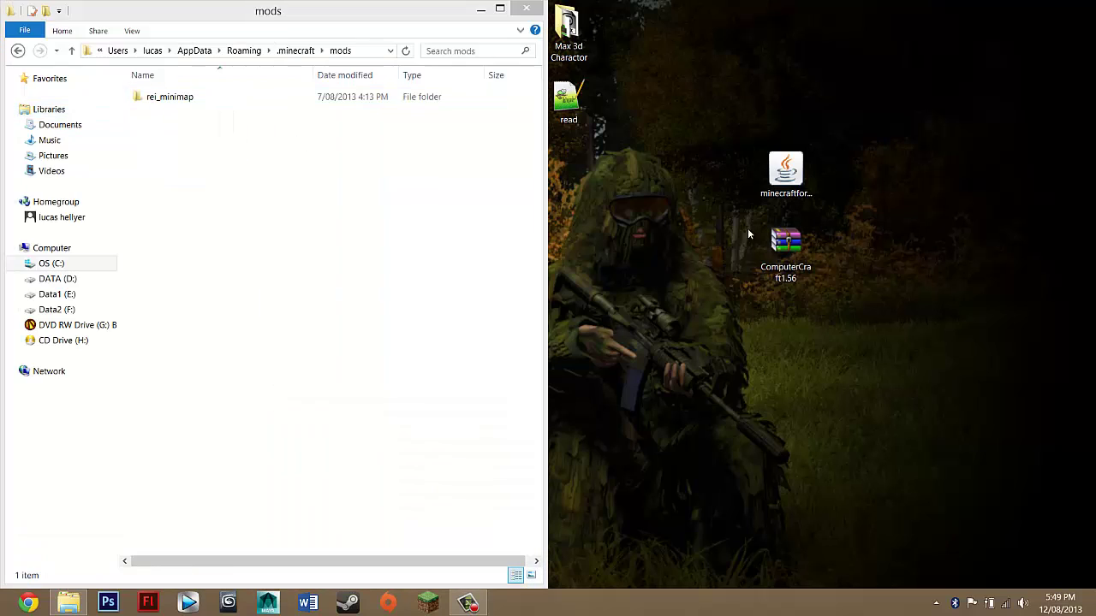
left_click_drag(727, 205, 872, 300)
left_click_drag(796, 235, 261, 154)
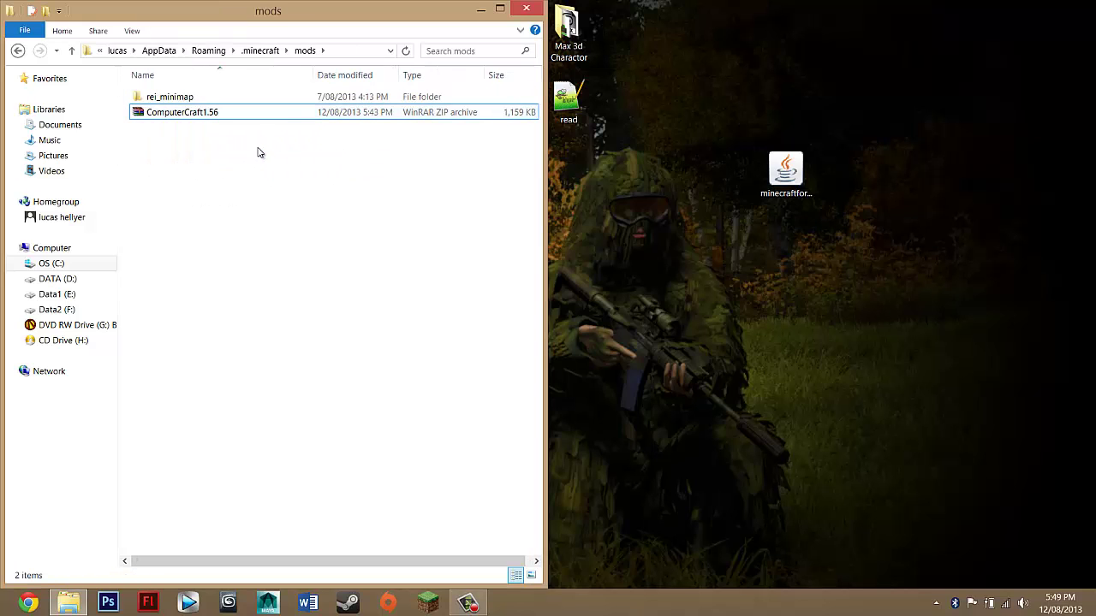
left_click_drag(239, 12, 244, 69)
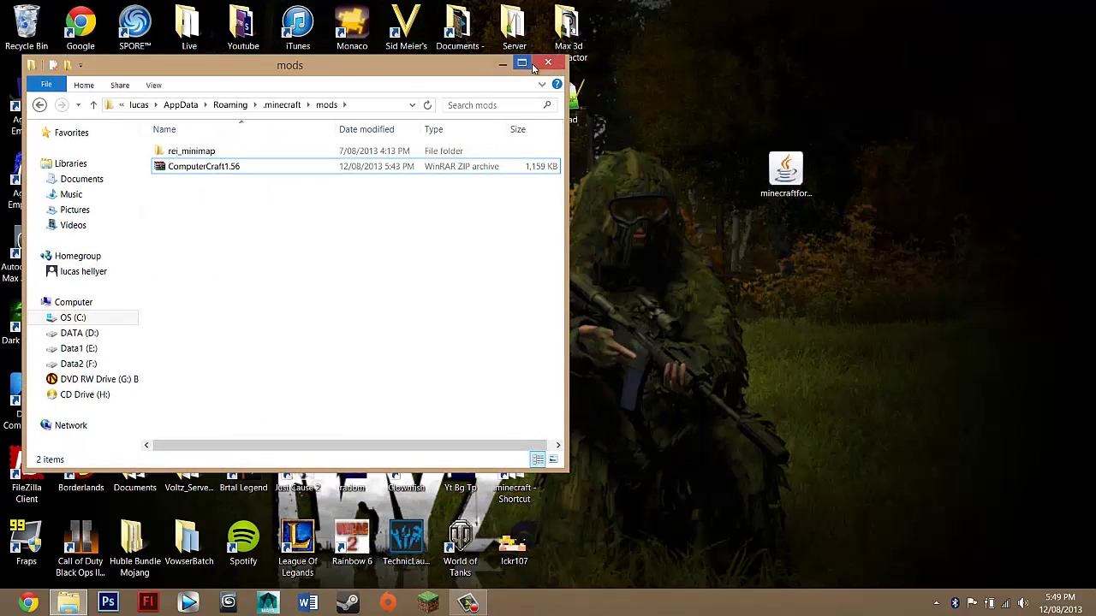
left_click(548, 63)
Open the Minecraft Launcher, rename the Forge profile as Computer Craft and save it
left_click(428, 602)
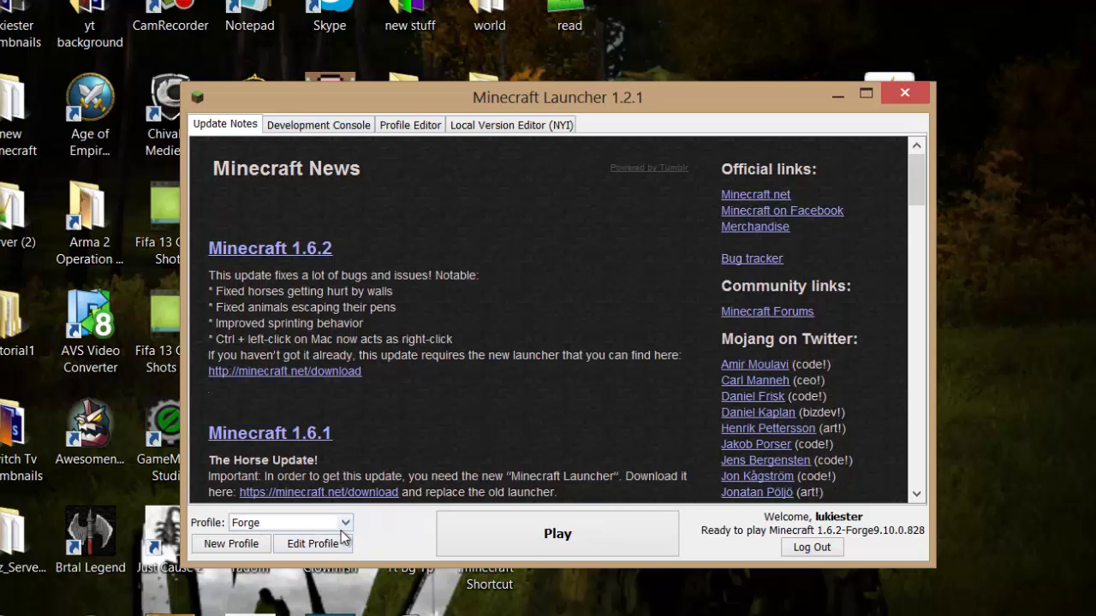
left_click(344, 523)
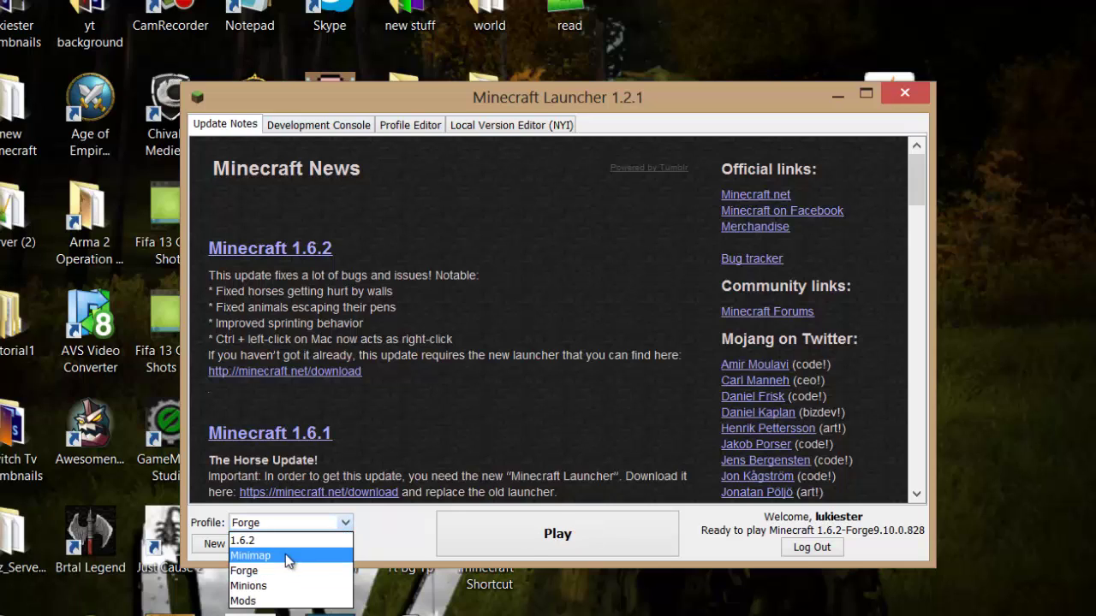
left_click(285, 569)
left_click(313, 544)
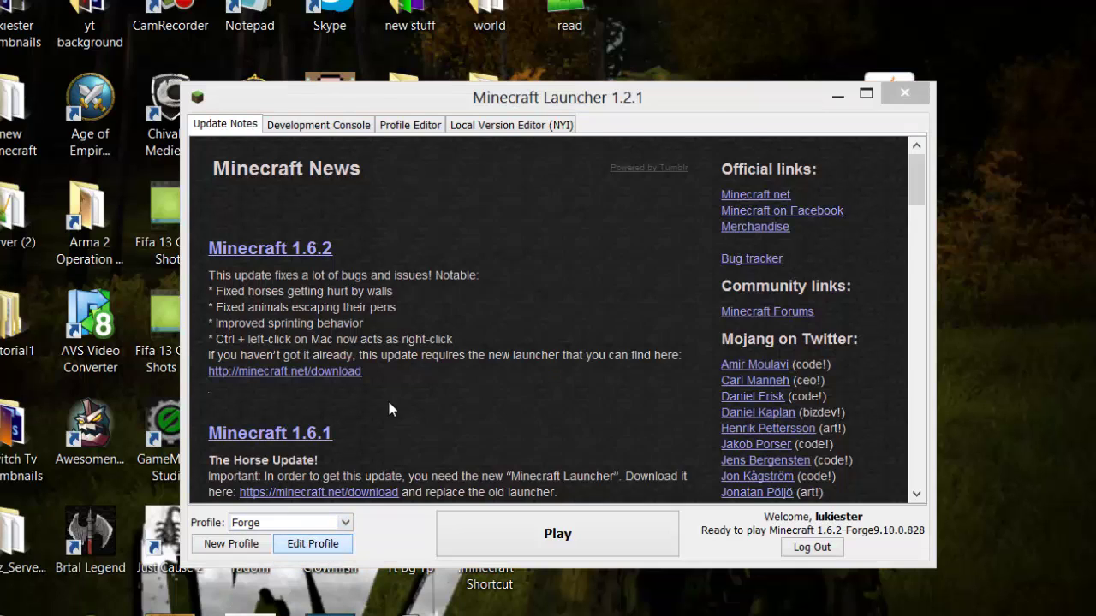
double_click(528, 194)
left_click(528, 193)
left_click(554, 185)
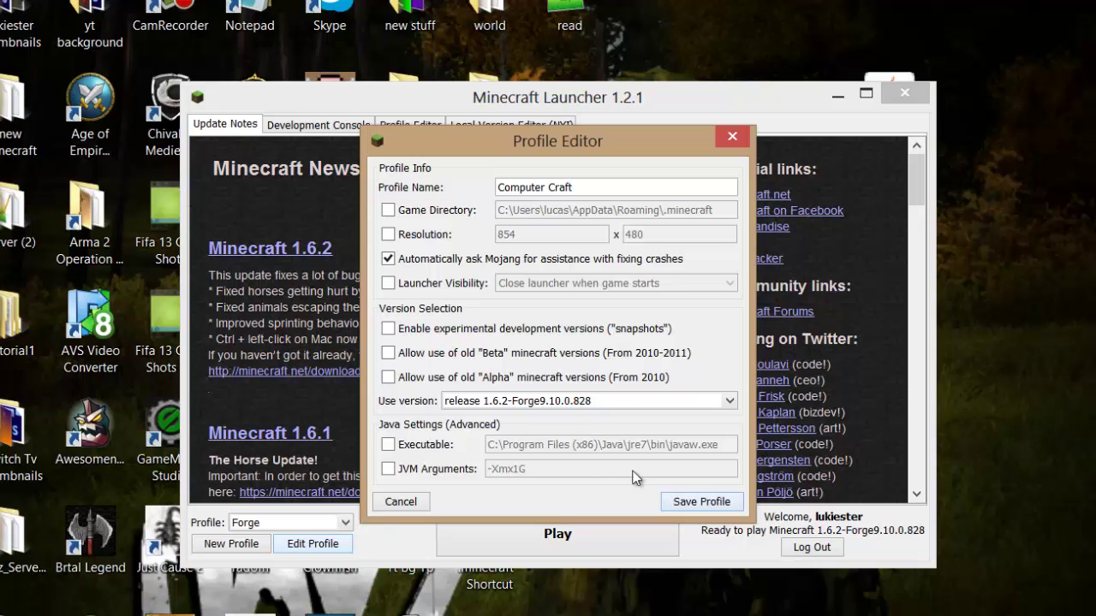
left_click(701, 502)
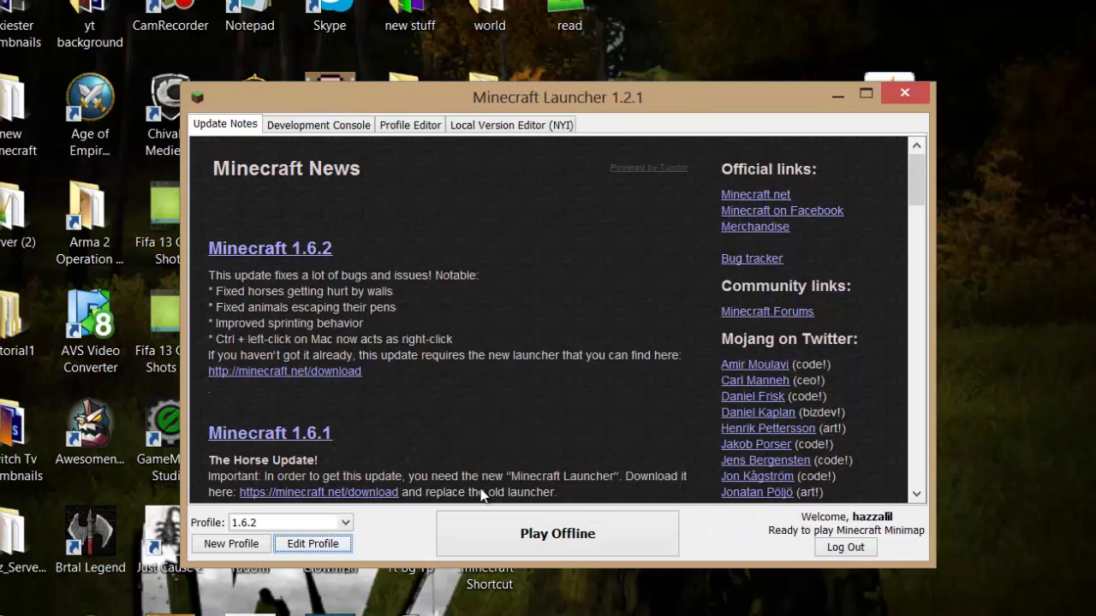
Select the Computer Craft launcher profile, switch over to 1.6.2 and return to Computer Craft
left_click(345, 522)
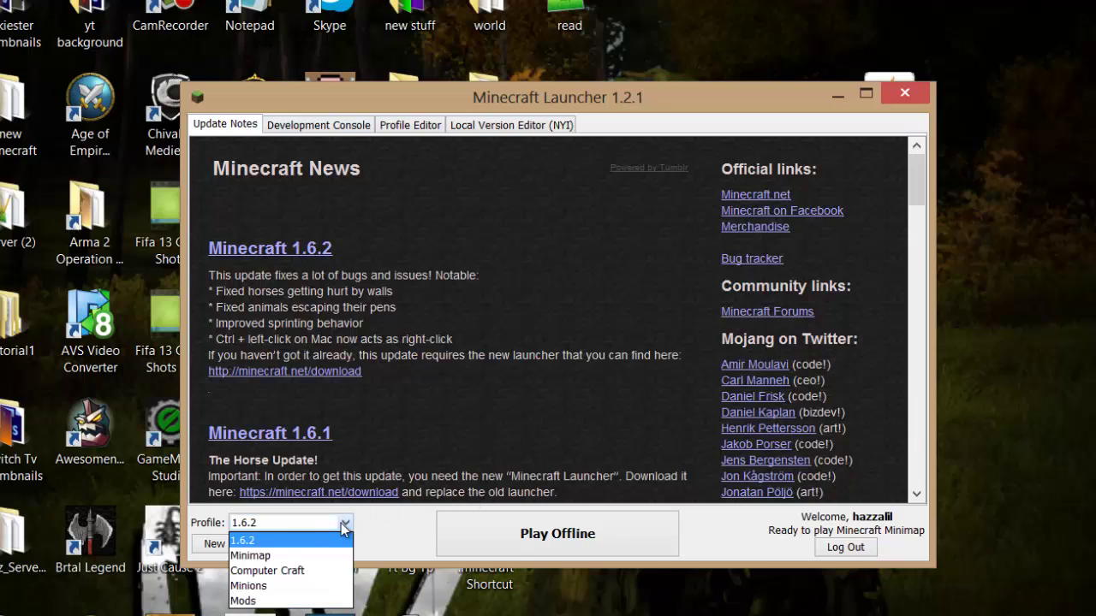
left_click(272, 570)
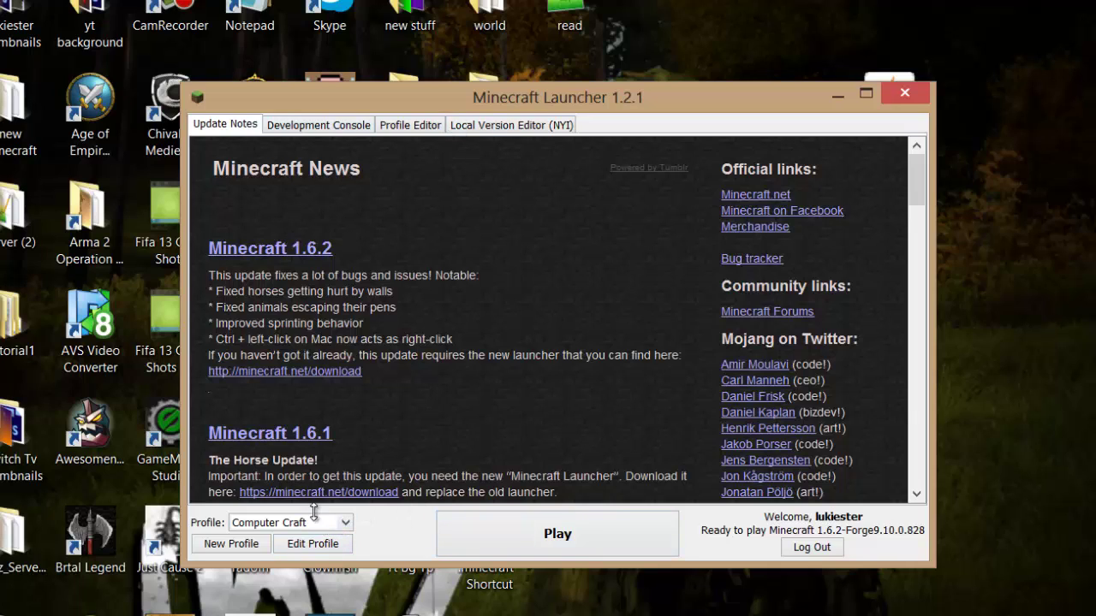
left_click(346, 522)
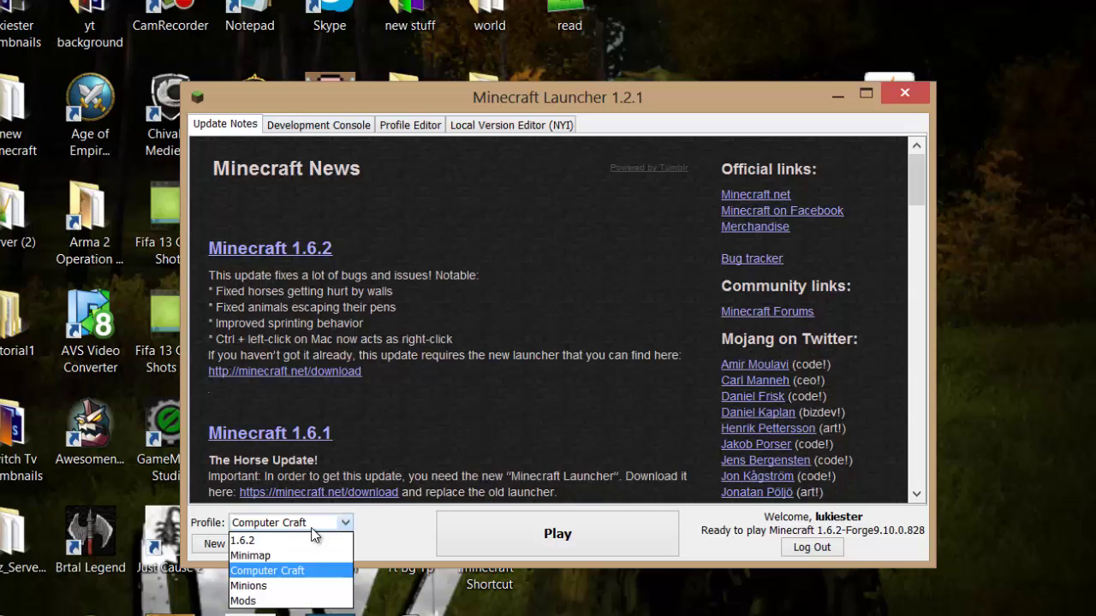
left_click(269, 541)
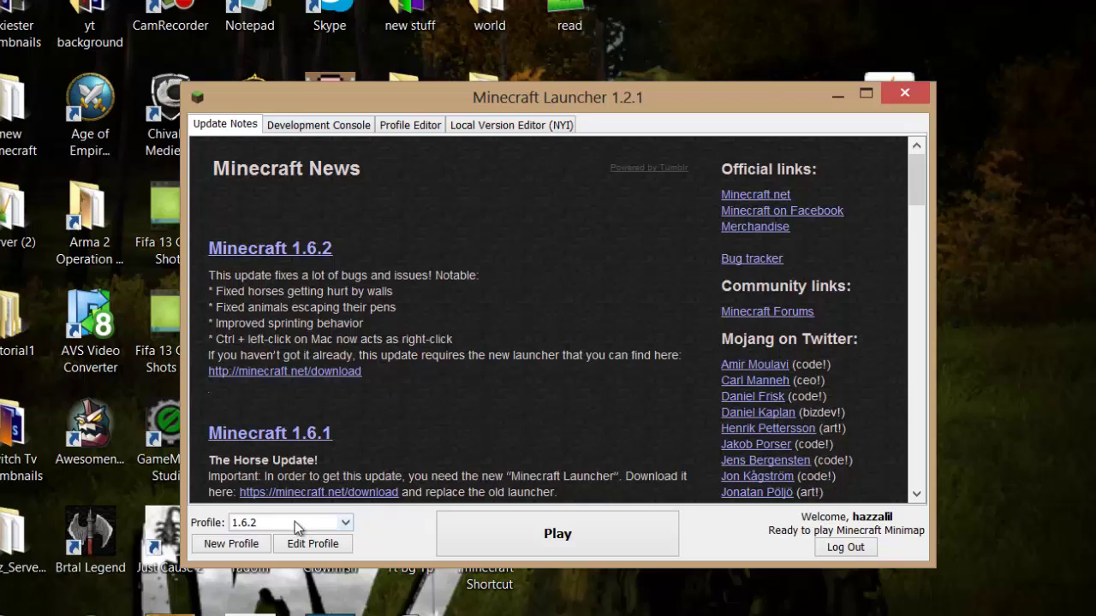
left_click(345, 522)
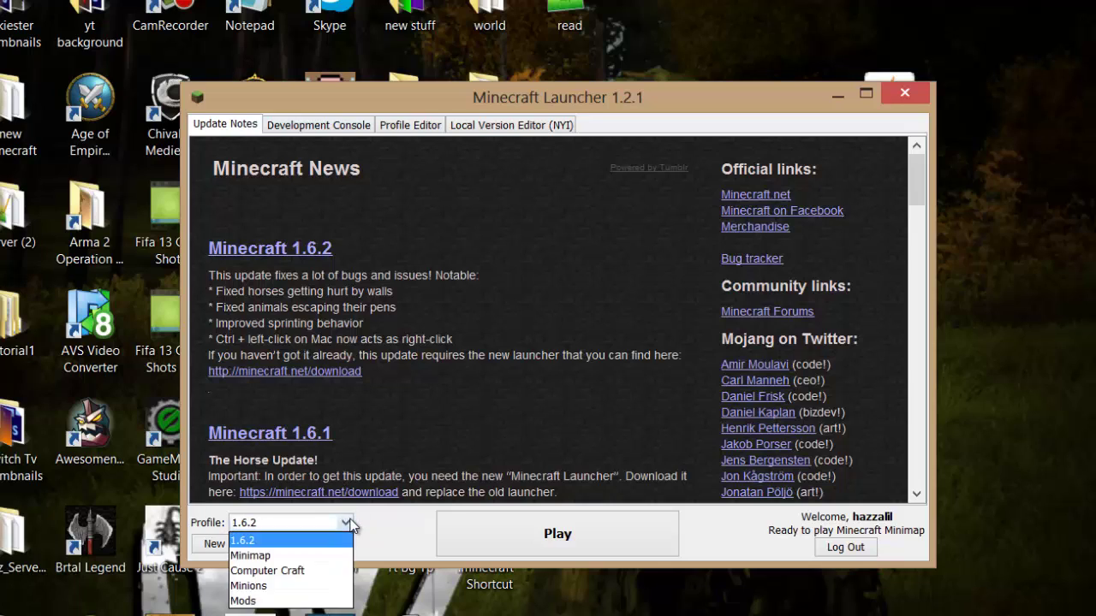
left_click(270, 567)
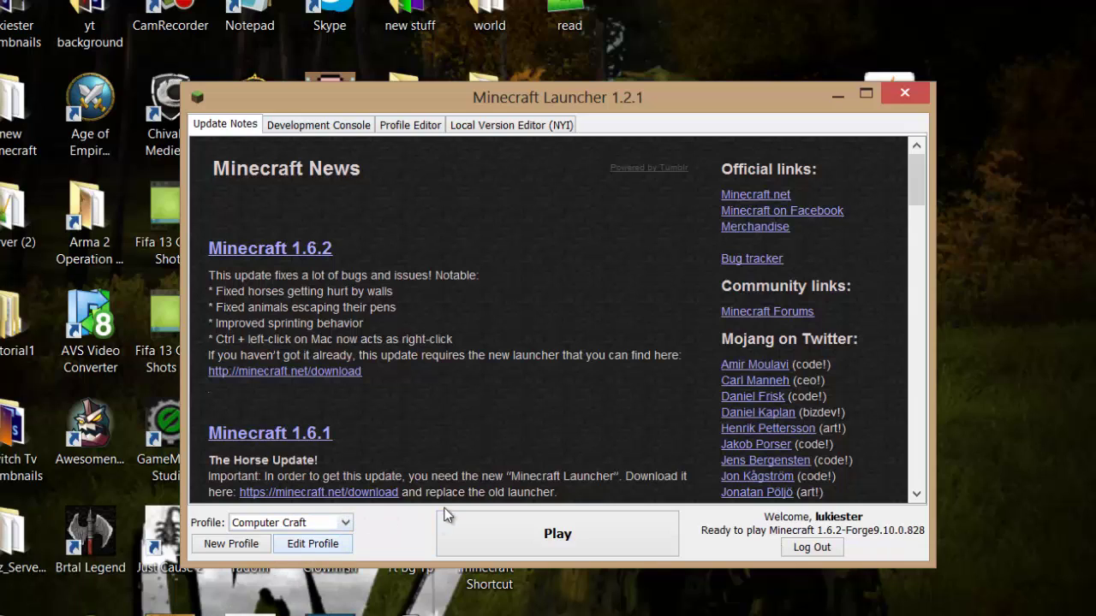
Start Minecraft with the Computer Craft profile and check the ComputerCraft entry in the mod list
left_click(554, 535)
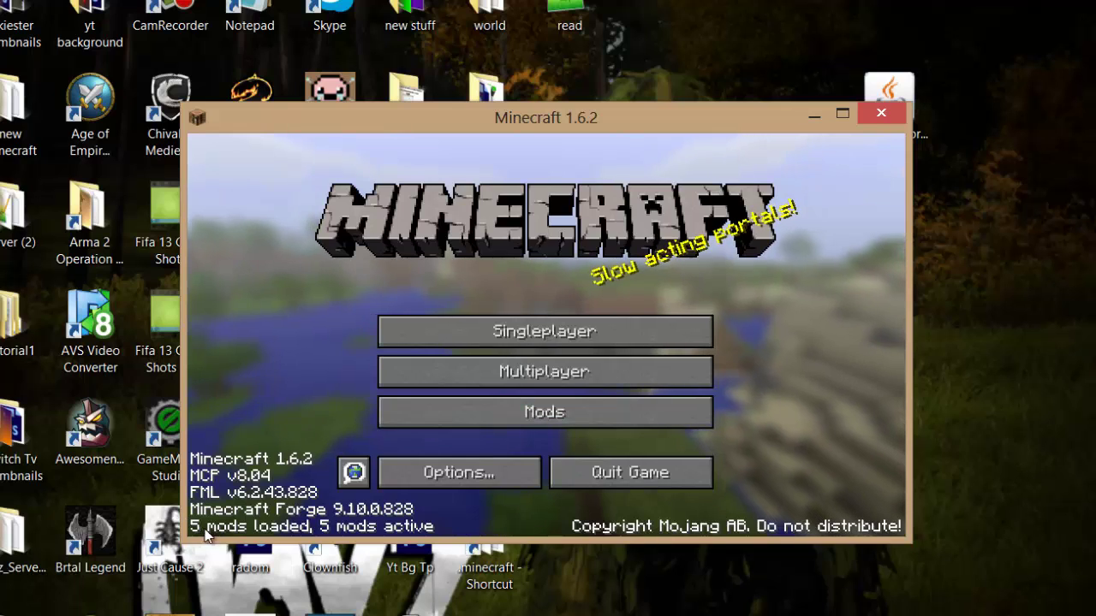
left_click(509, 414)
left_click(268, 395)
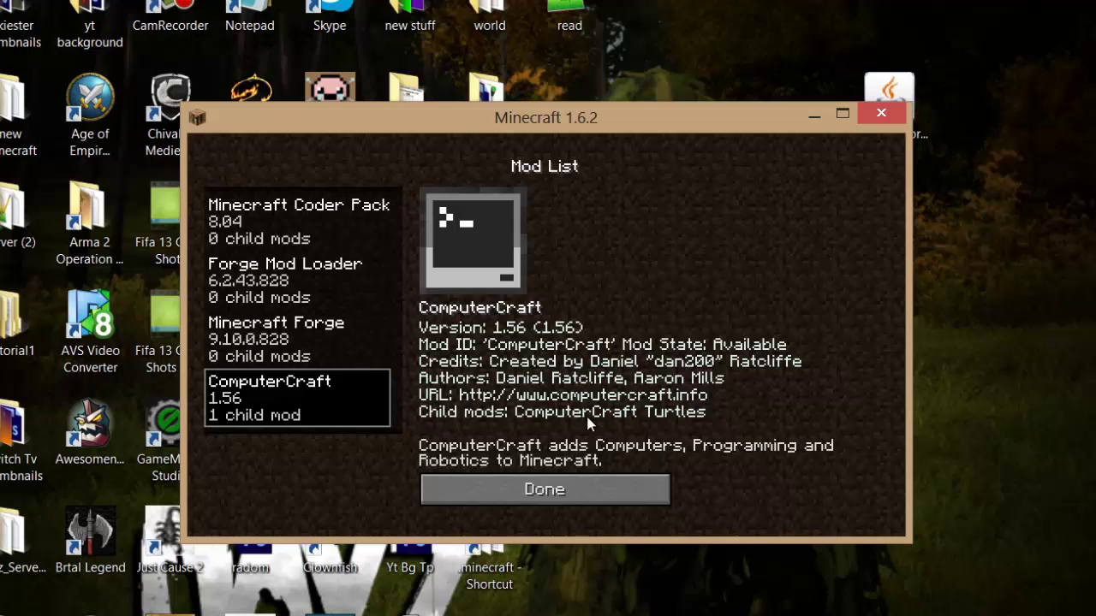
left_click(504, 497)
Try to load the existing singleplayer world New World, declining to continue loading
left_click(462, 338)
left_click(424, 327)
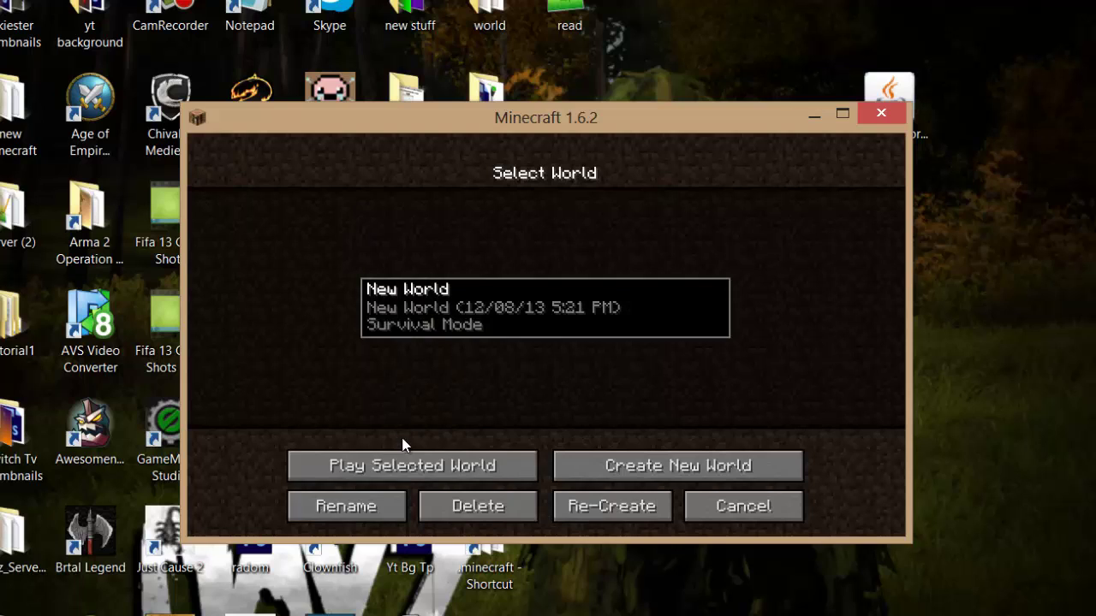
left_click(407, 473)
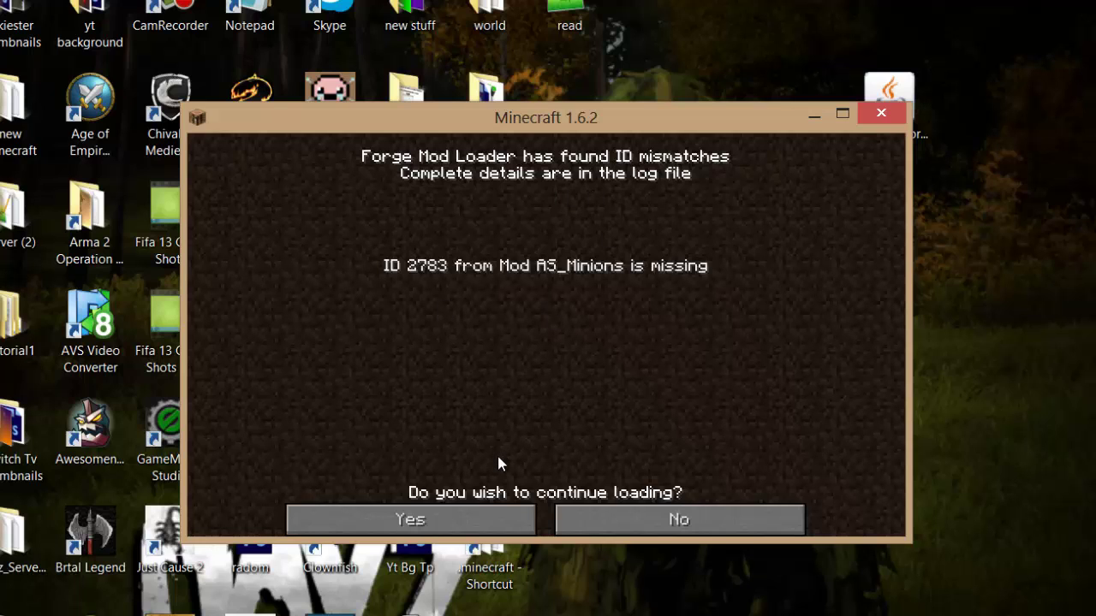
left_click(600, 520)
Create a new singleplayer world and look at the character's inventory once inside
left_click(565, 330)
left_click(642, 465)
left_click(462, 505)
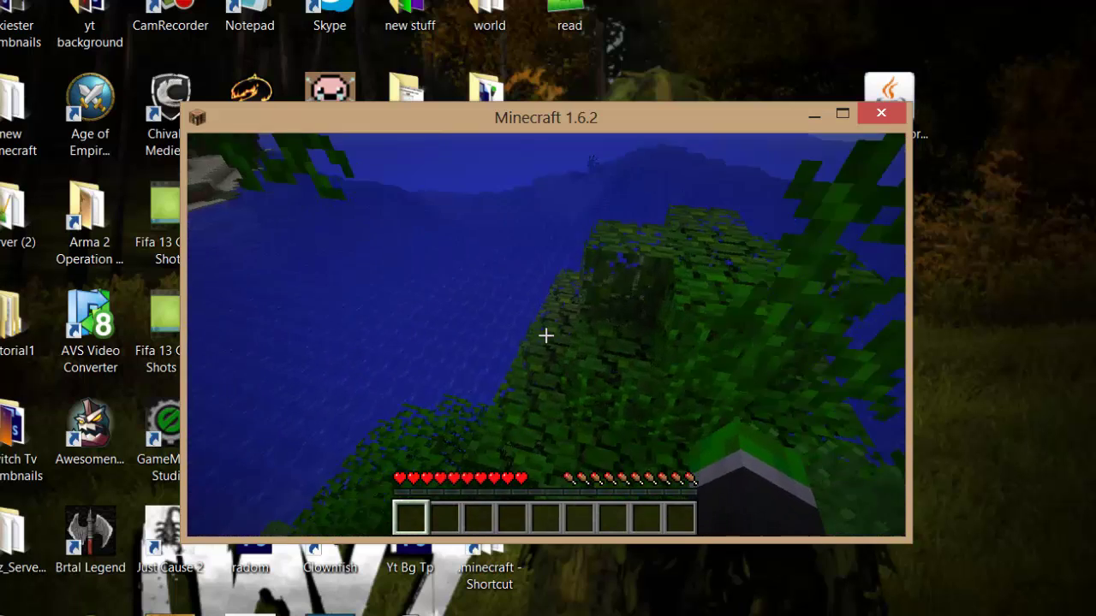
key("e")
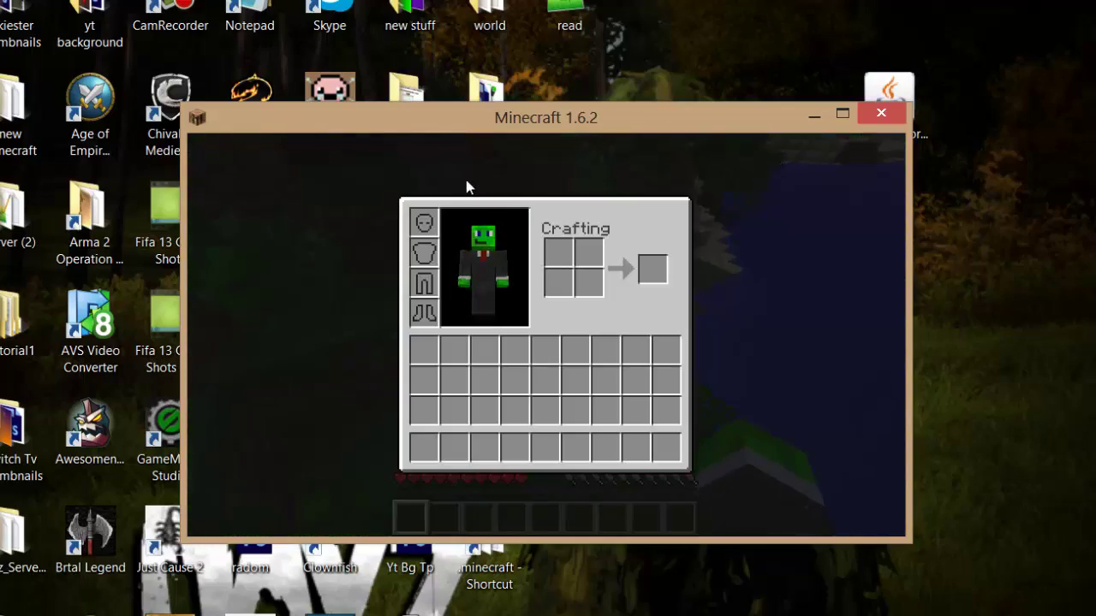
key("e")
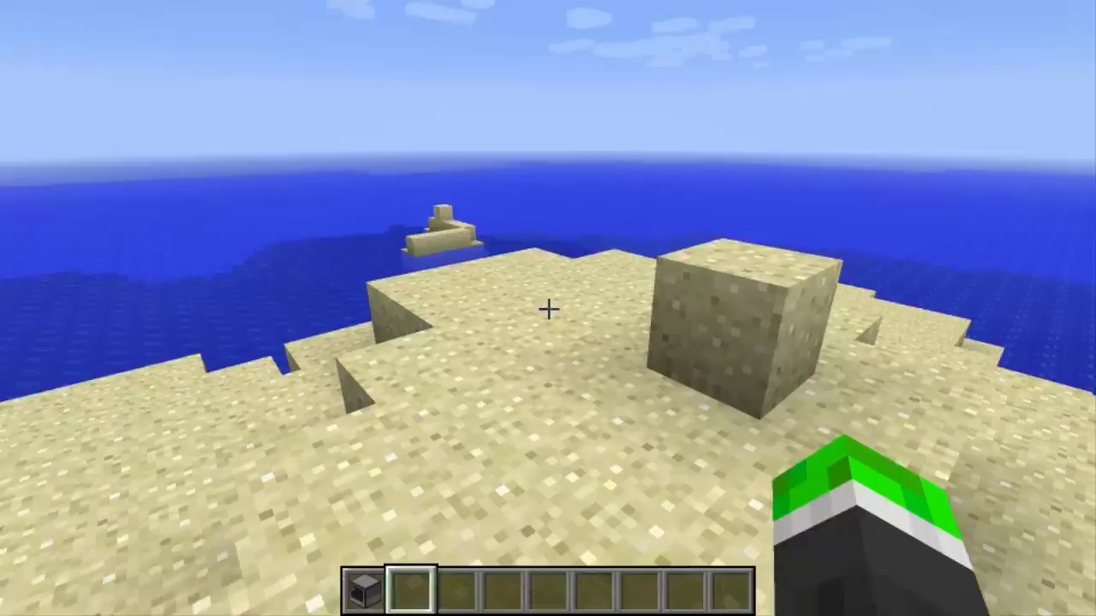
scroll(548, 309, "down", 4)
left_click(548, 309)
scroll(548, 308, "up", 3)
scroll(548, 309, "up", 3)
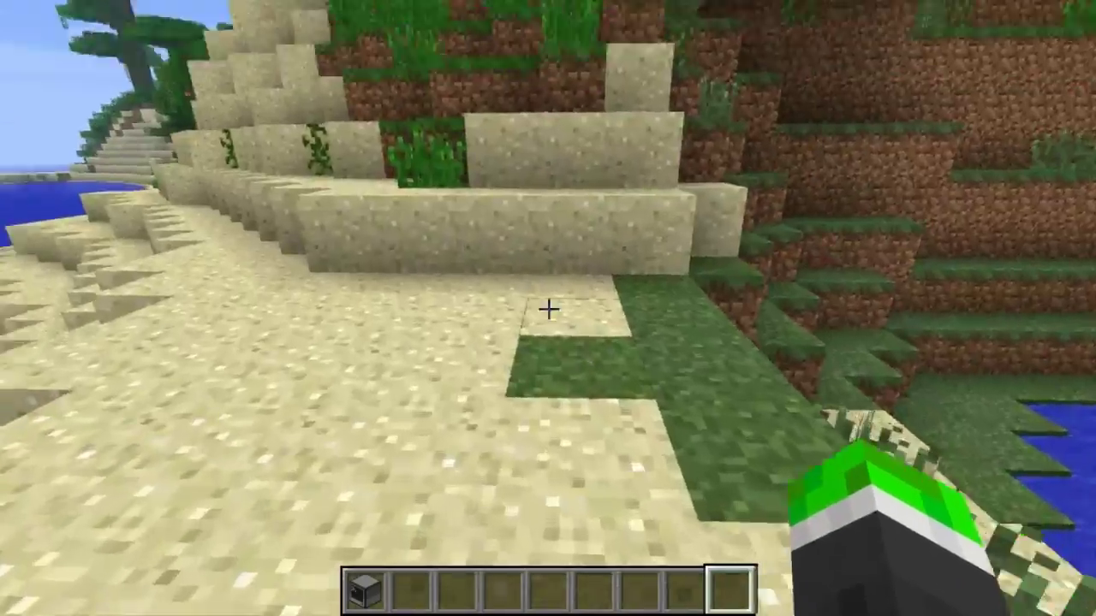
left_click(547, 309)
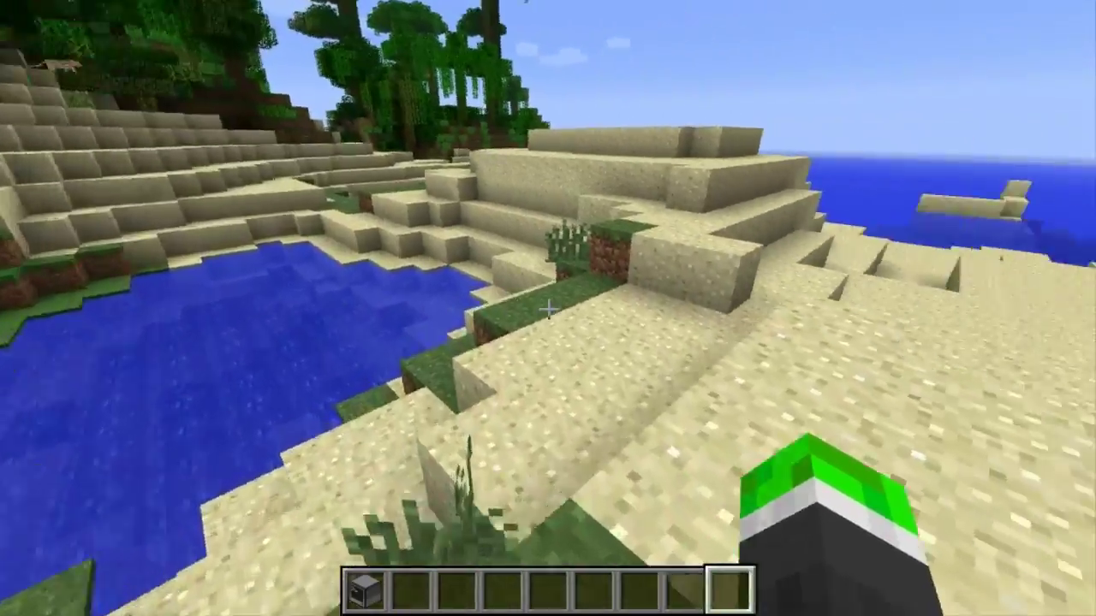
scroll(548, 309, "down", 1)
scroll(548, 309, "up", 2)
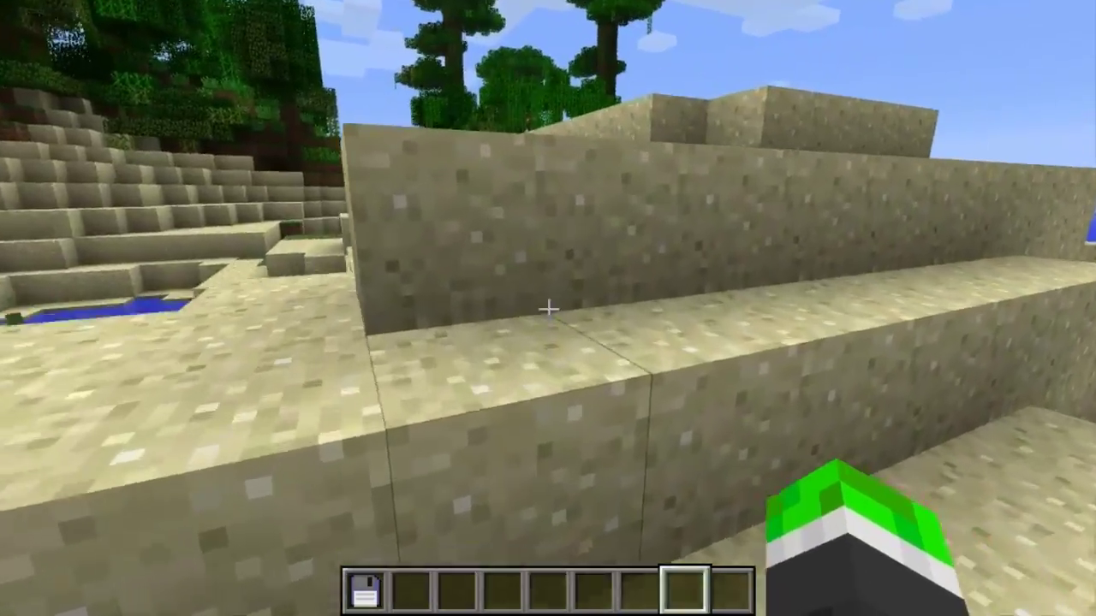